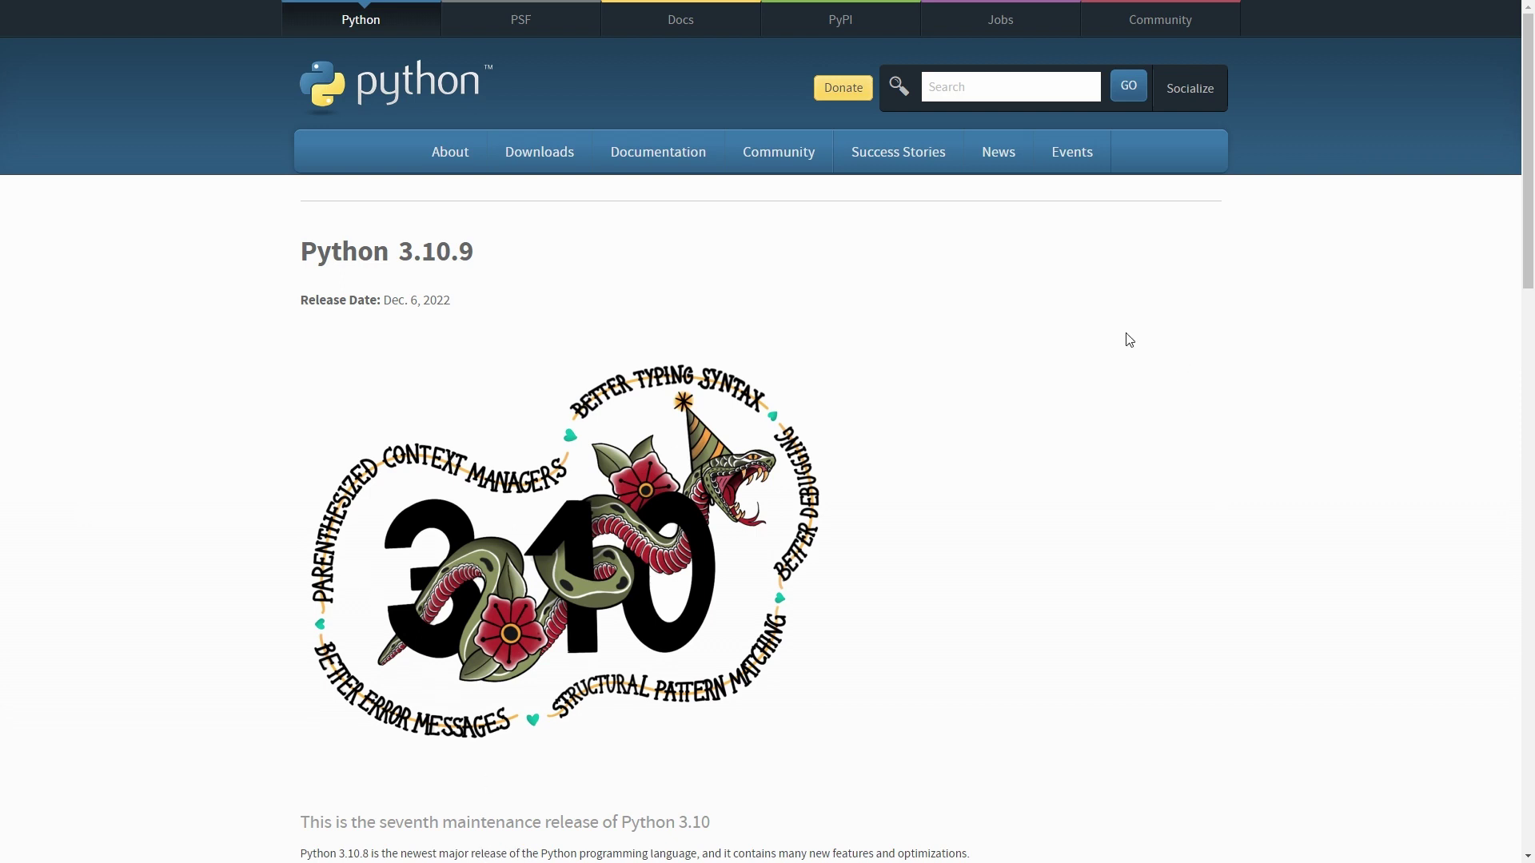
# - Scroll the Python 3.10.9 release page down to the Files download table
pyautogui.scroll(-15, 1100, 352)
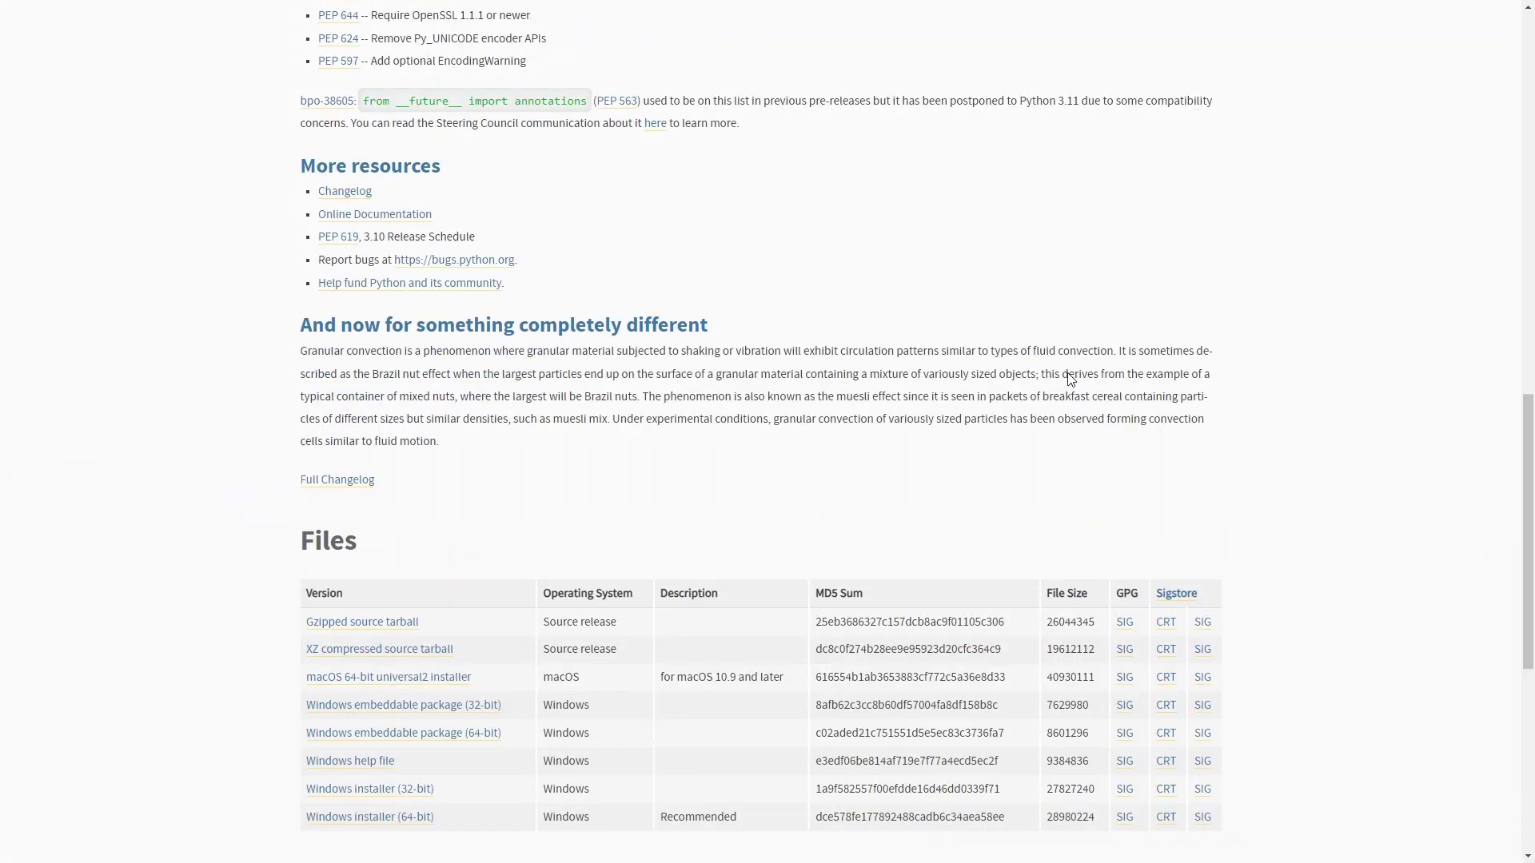
pyautogui.scroll(-3, 1076, 381)
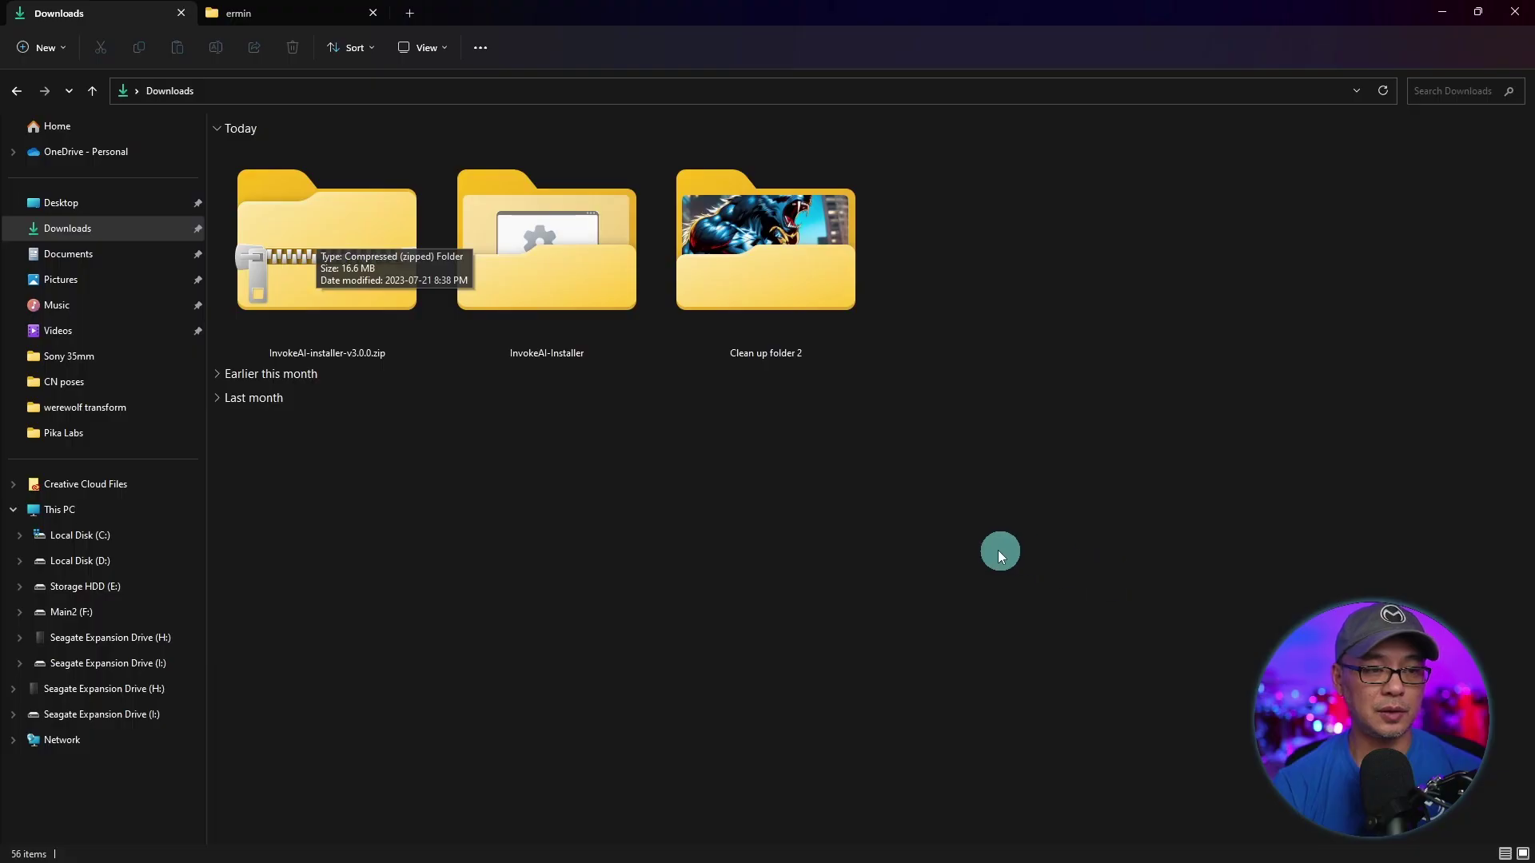
# - Open the extracted InvokeAI-Installer folder and show its files as extra large icons
pyautogui.click(332, 232)
pyautogui.rightClick(332, 232)
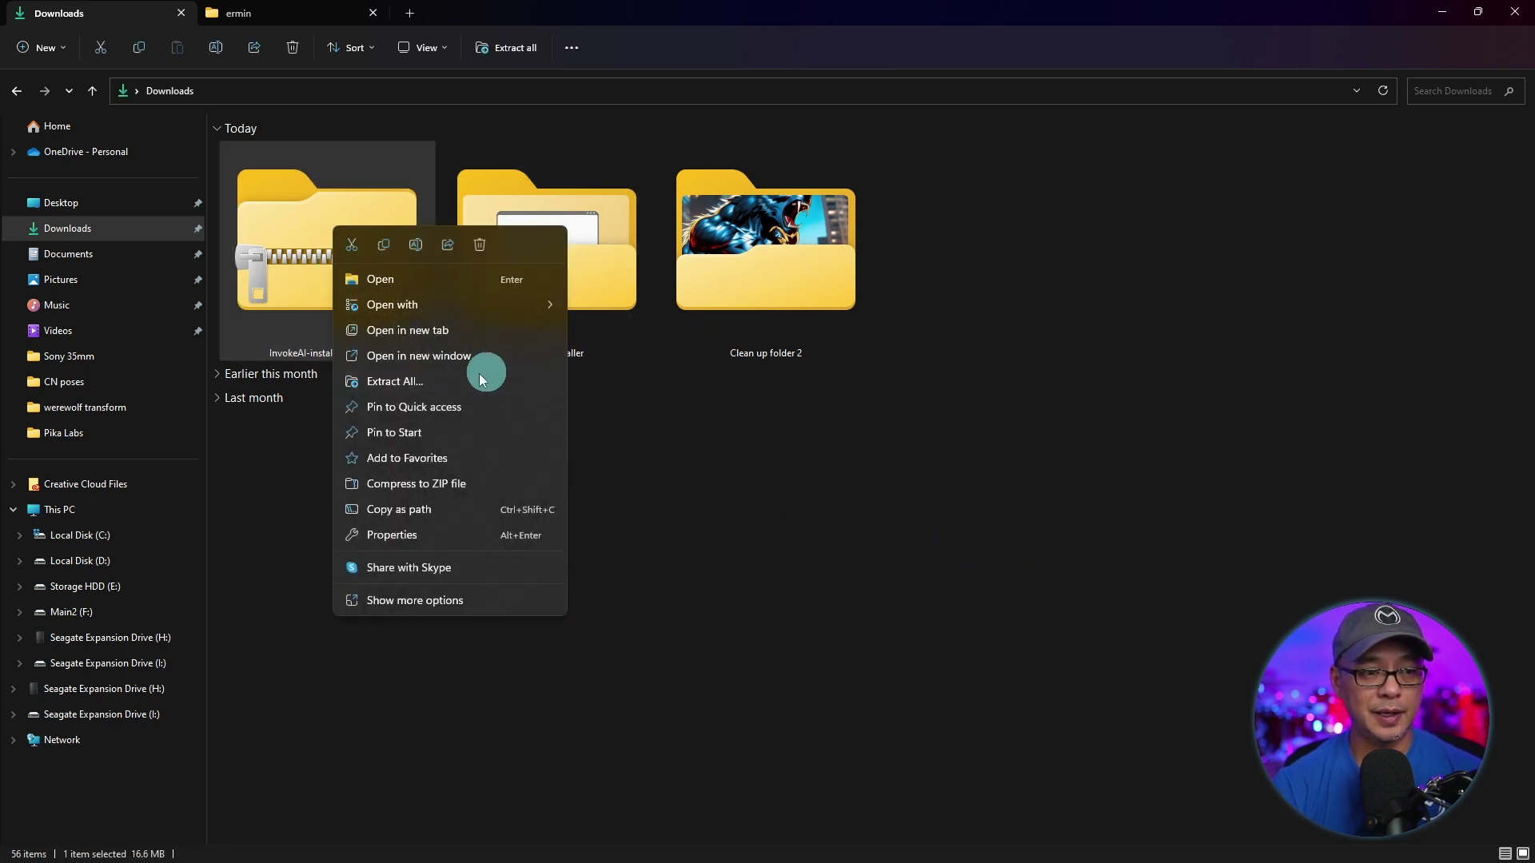
pyautogui.click(948, 512)
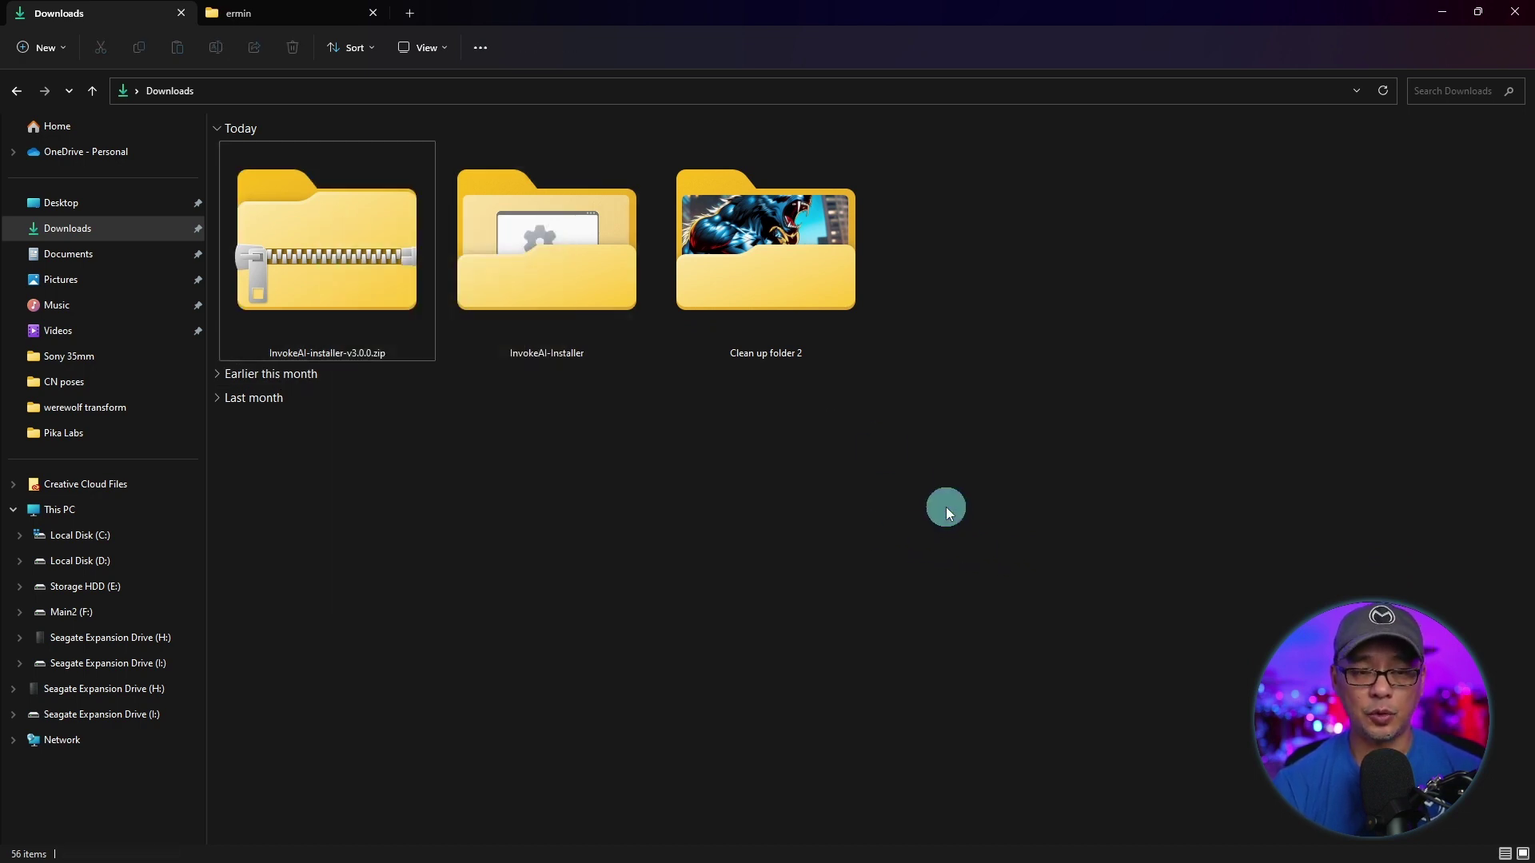
pyautogui.click(573, 282)
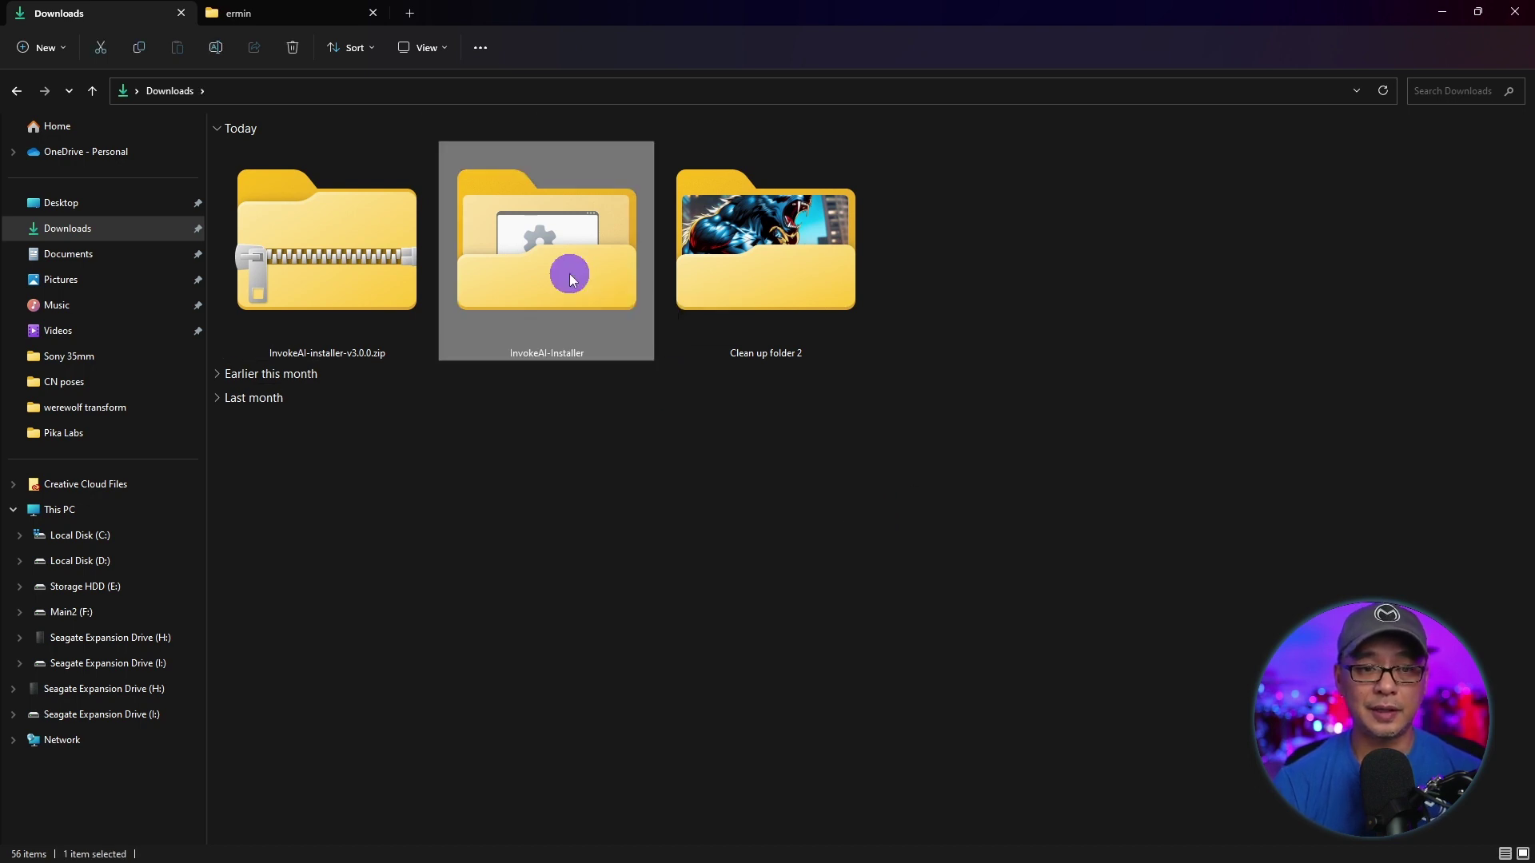
pyautogui.doubleClick(570, 275)
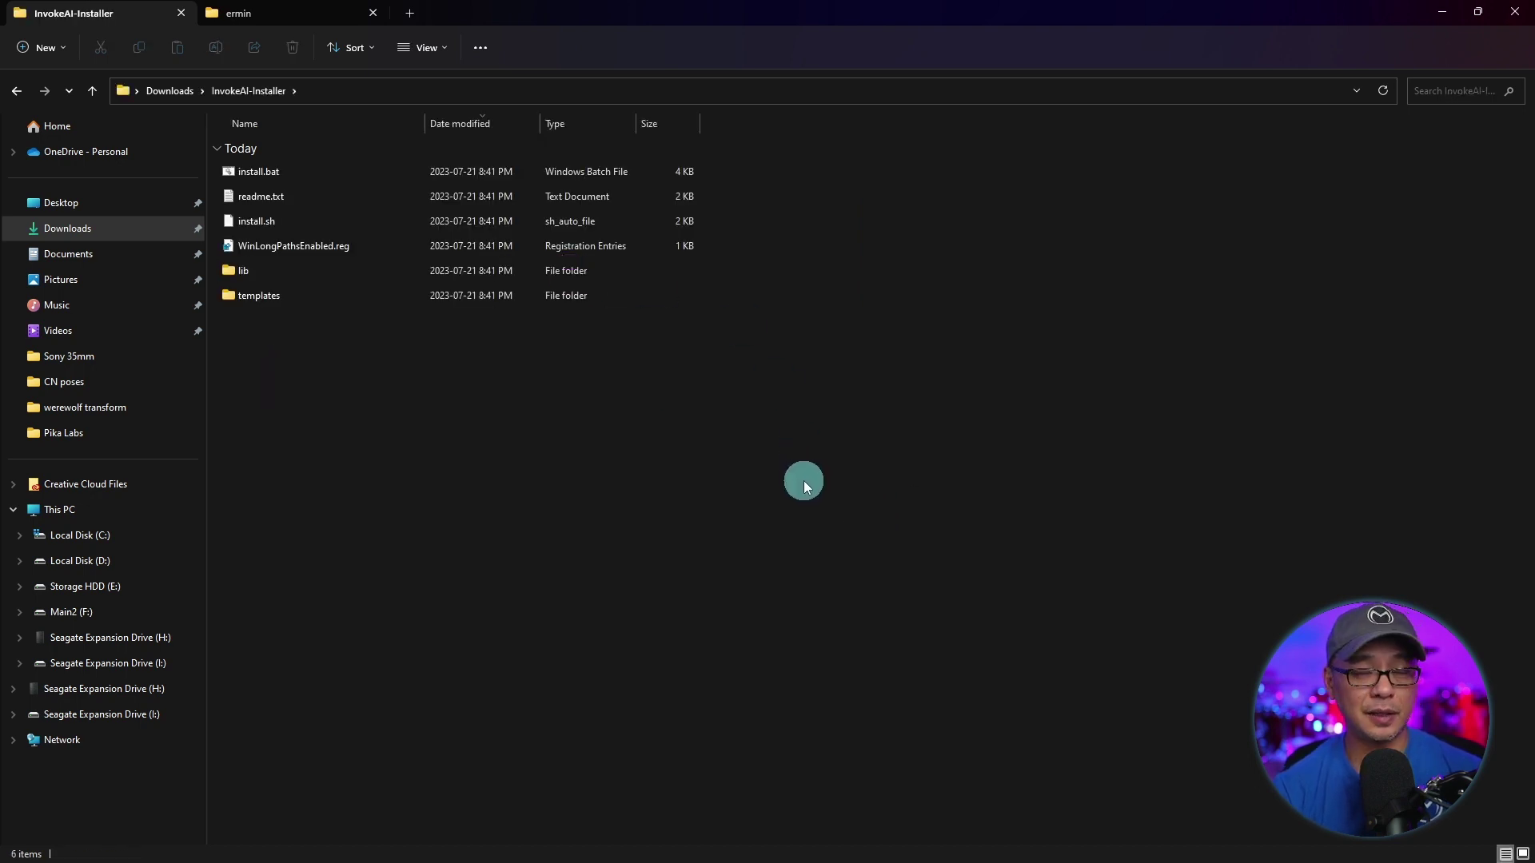
pyautogui.hotkey('ctrl', 'shift', '1')
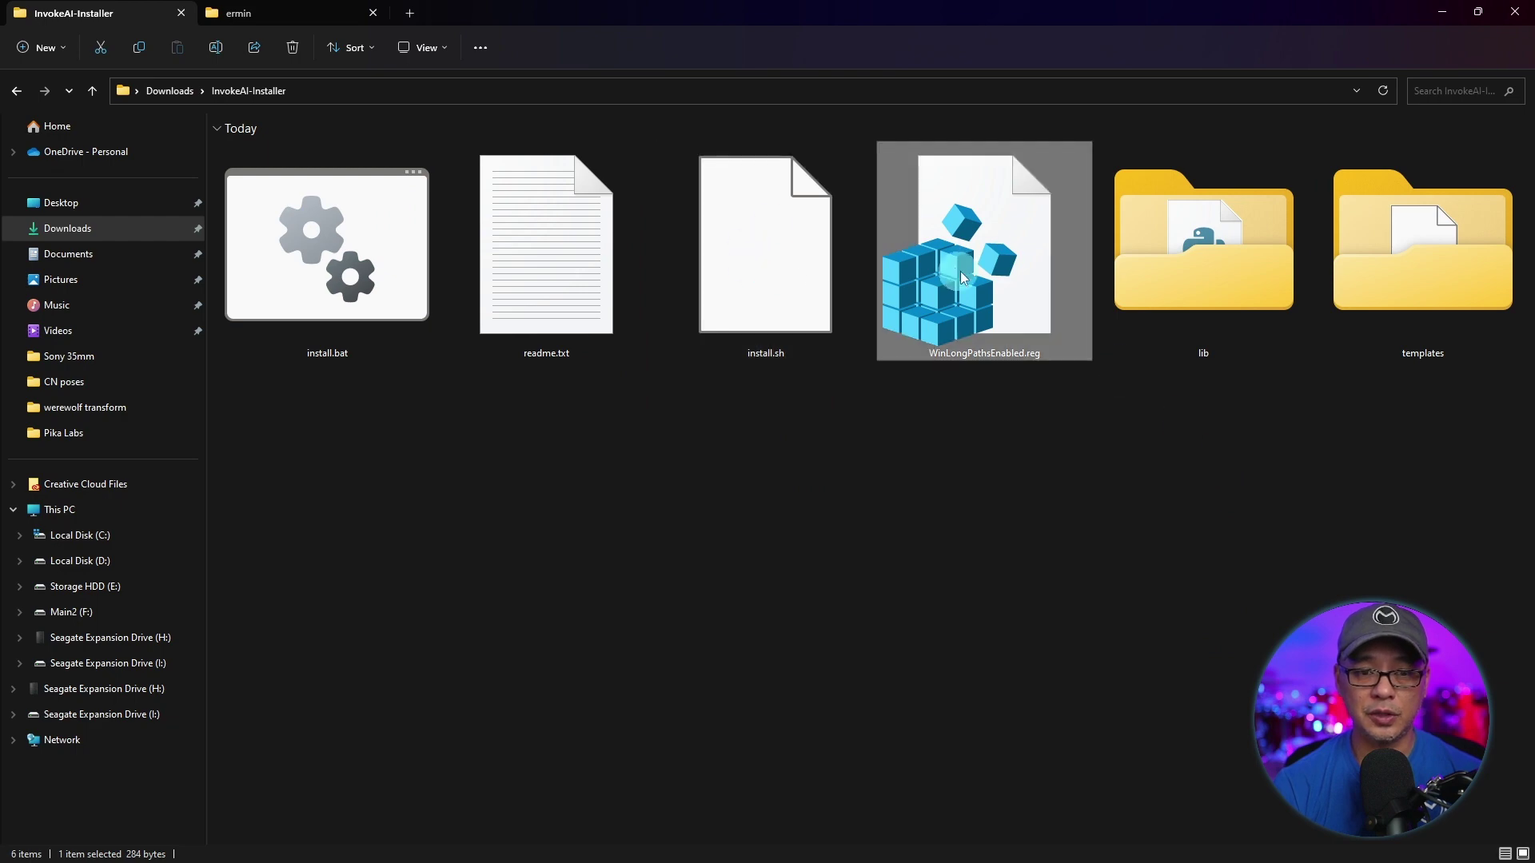
# - Run WinLongPathsEnabled.reg and confirm adding the long-path setting to the registry
pyautogui.doubleClick(999, 280)
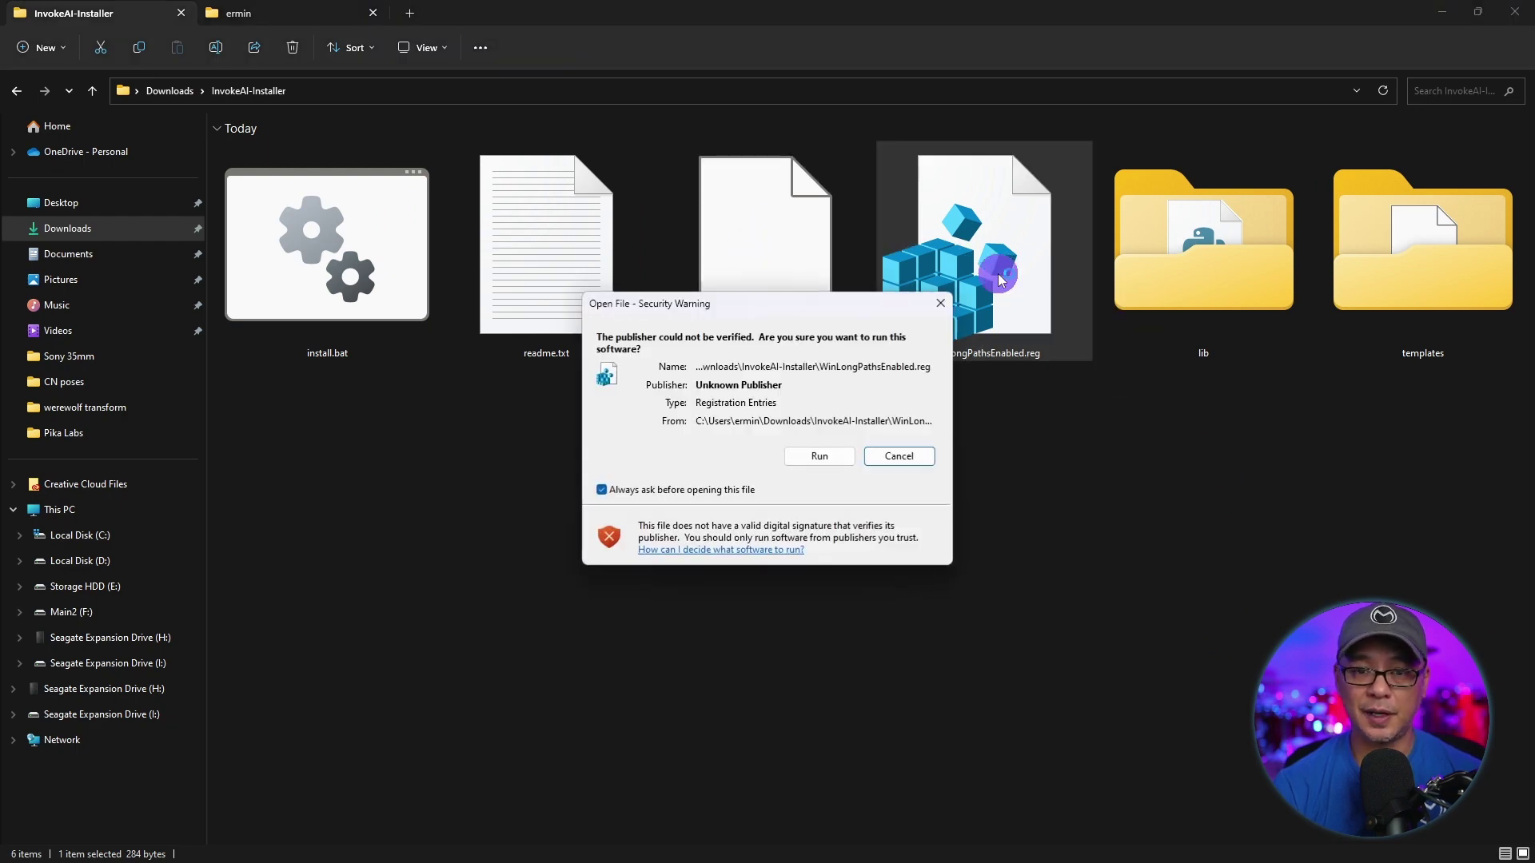
pyautogui.click(821, 452)
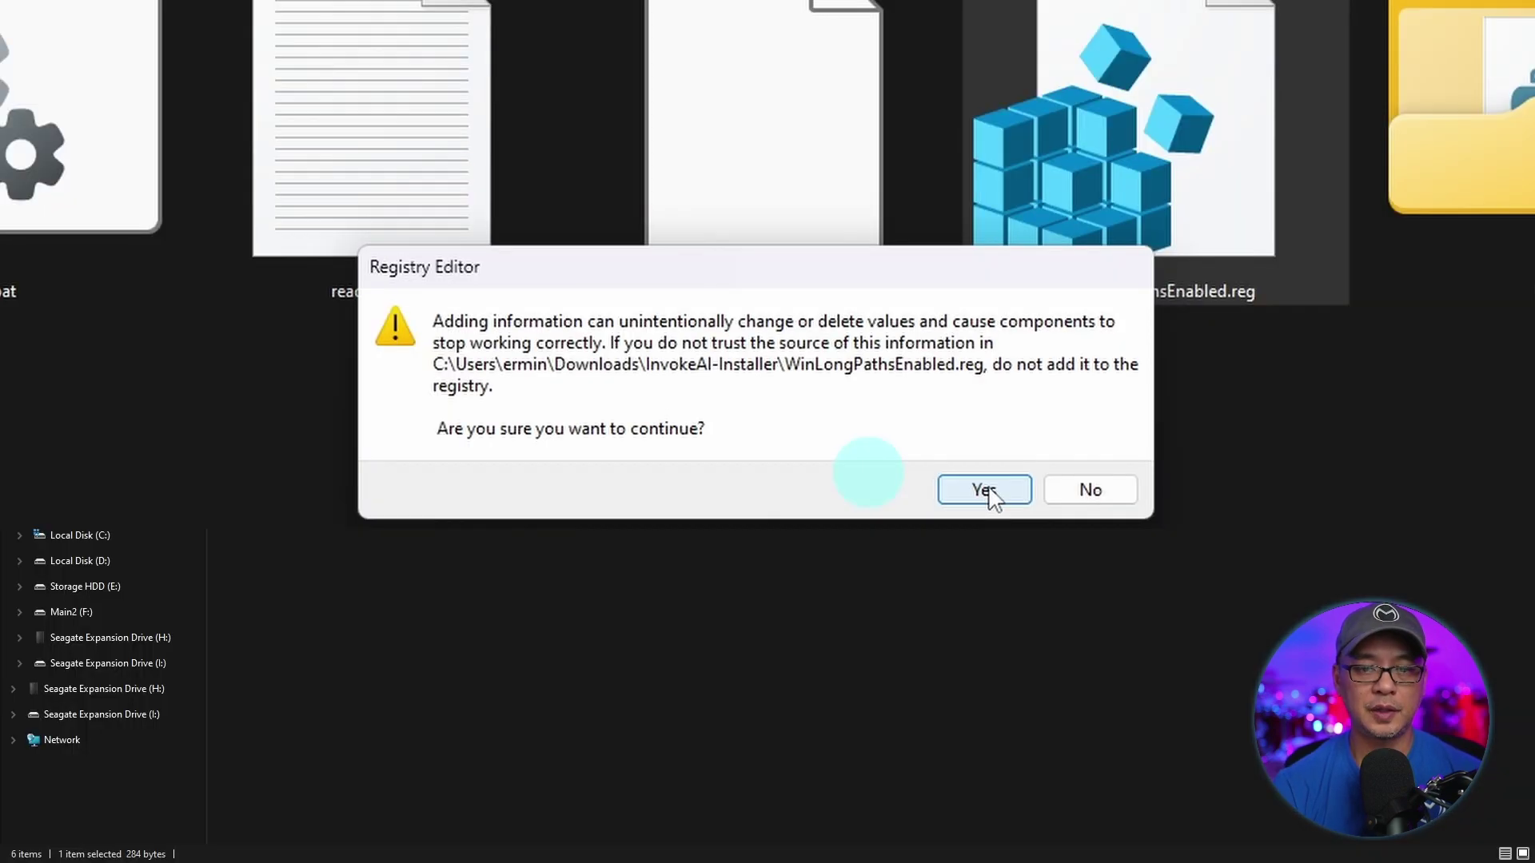
pyautogui.click(984, 491)
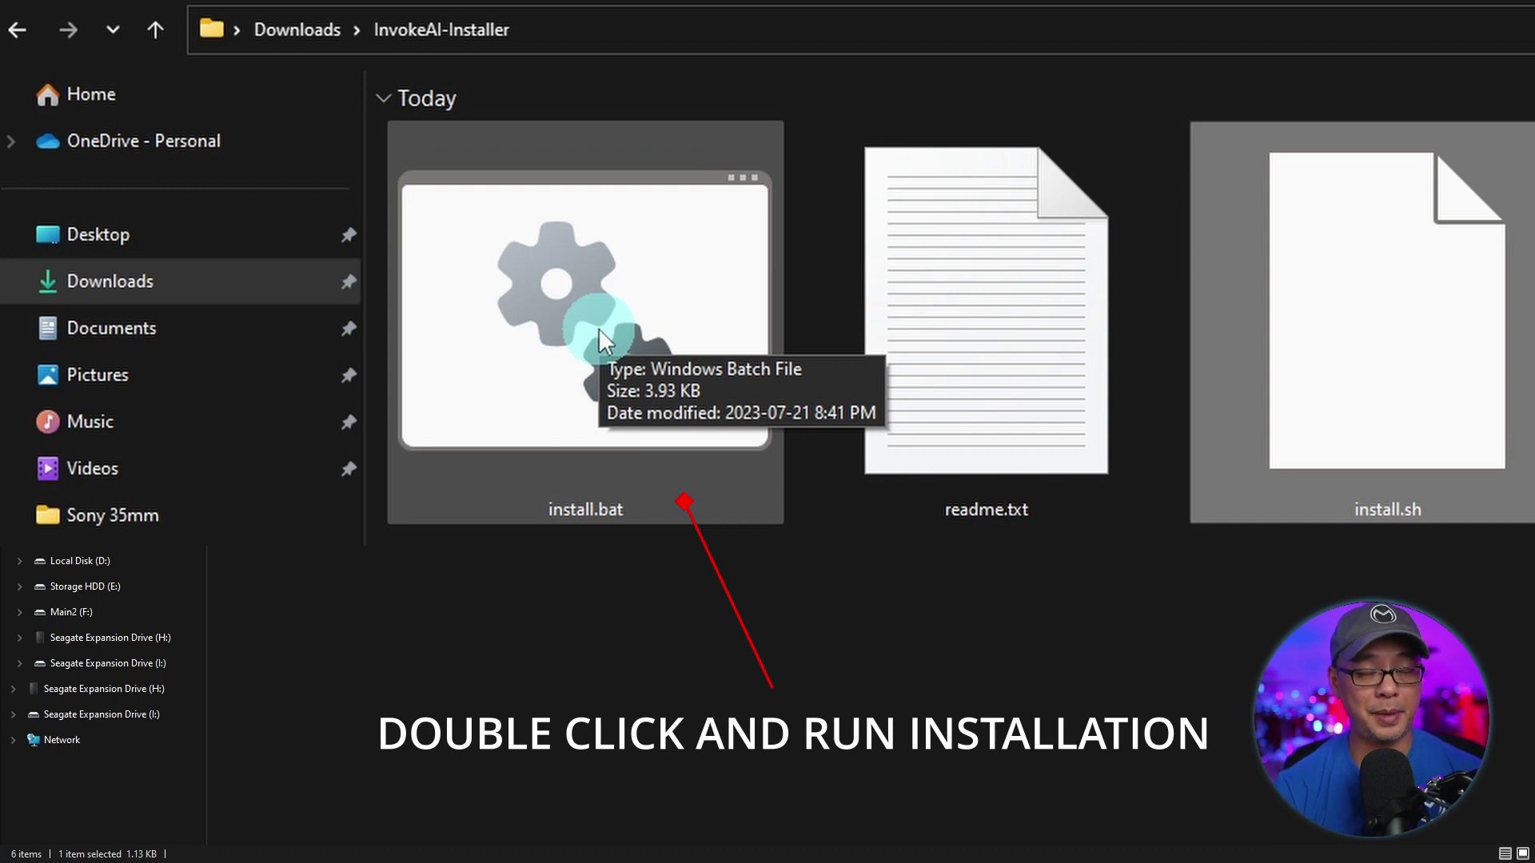
# - Run install.bat anyway past the SmartScreen warning and continue past the installer's opening instructions
pyautogui.doubleClick(598, 328)
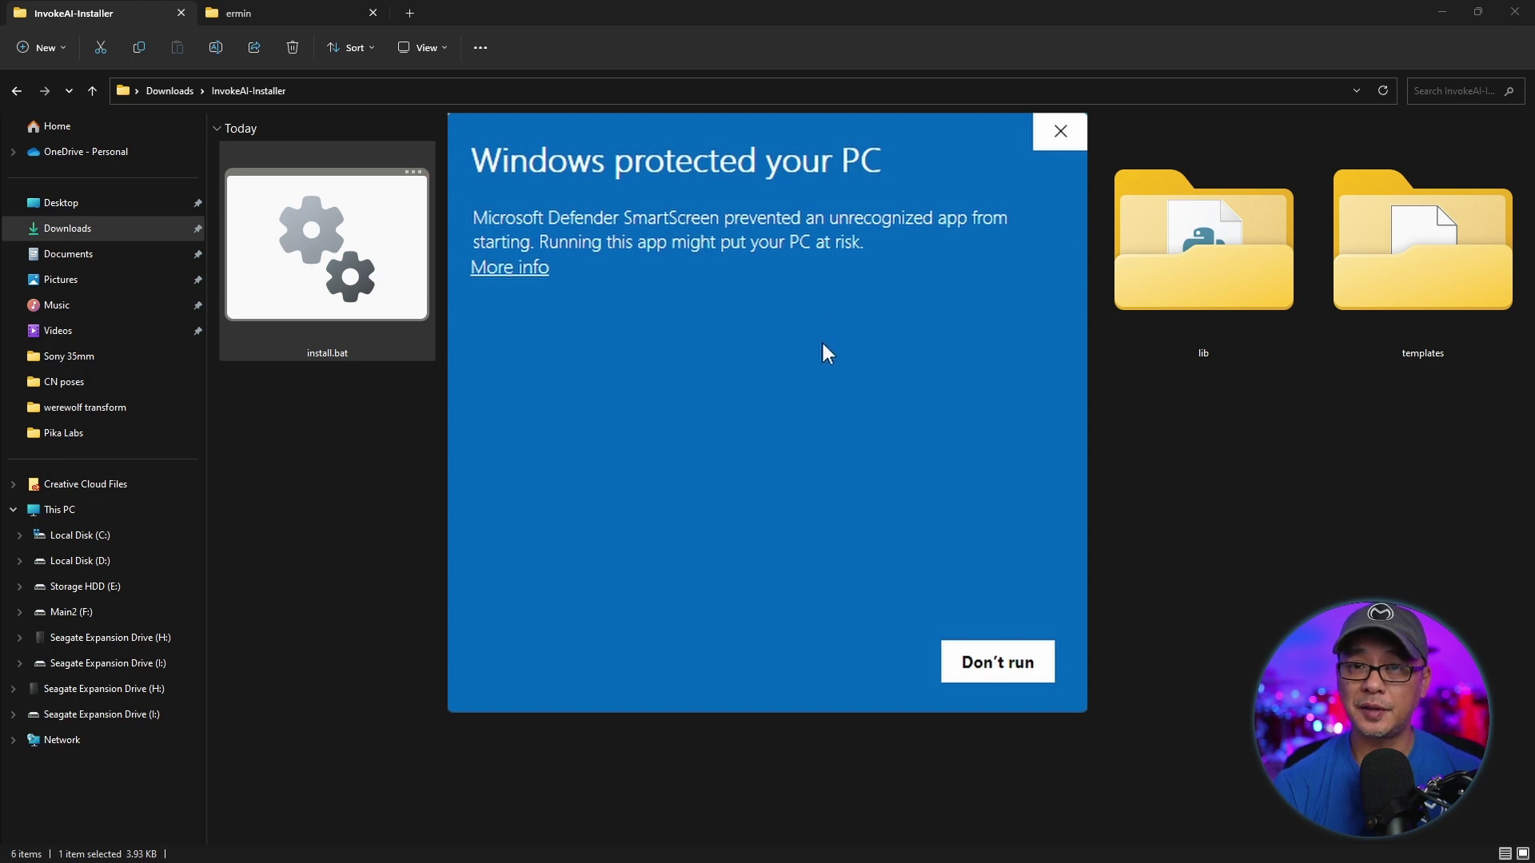
pyautogui.click(529, 274)
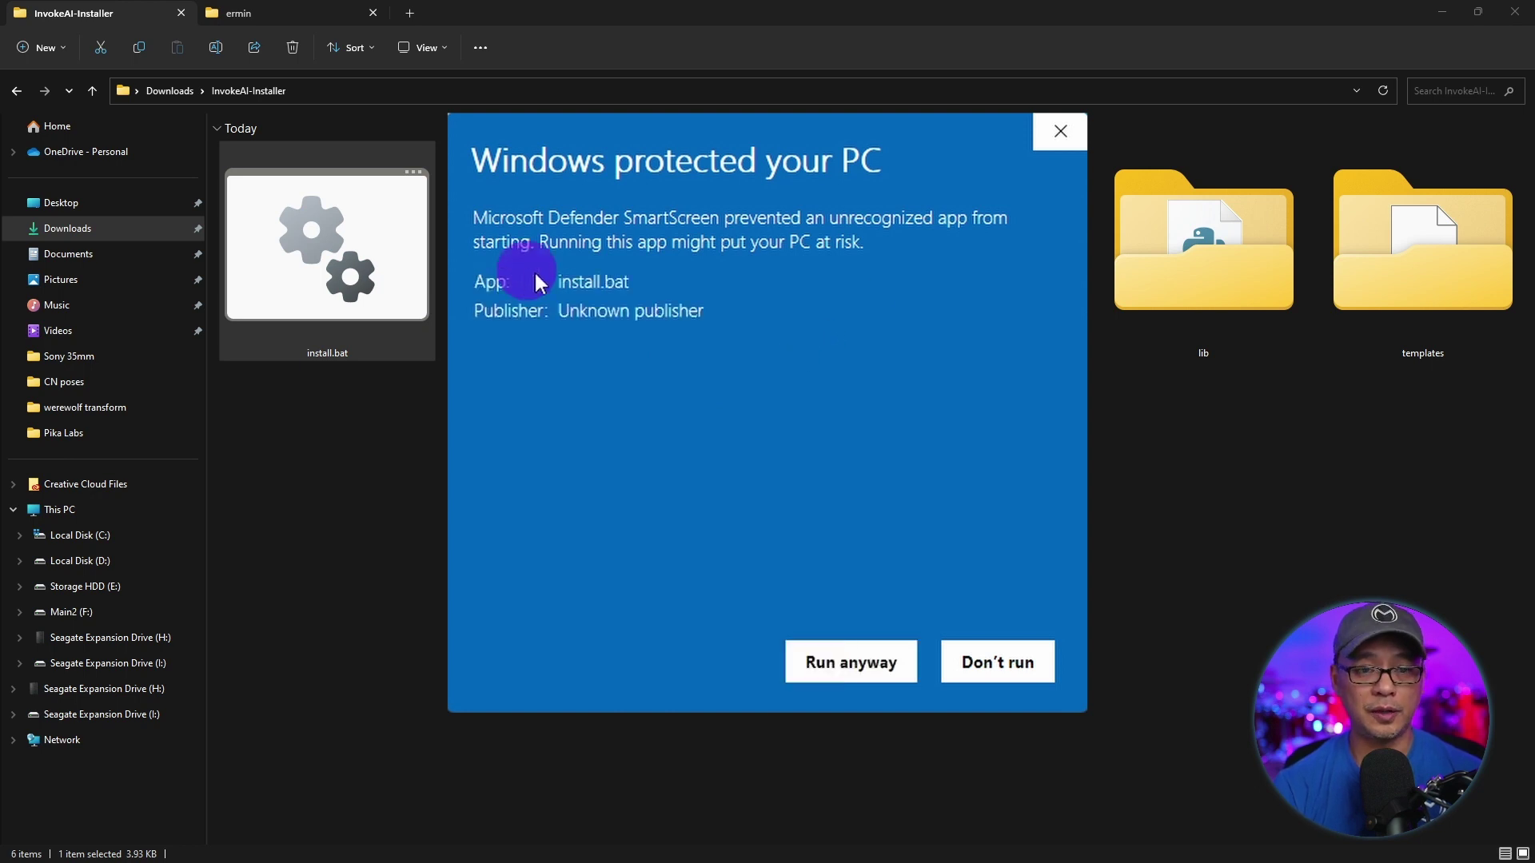
pyautogui.click(816, 672)
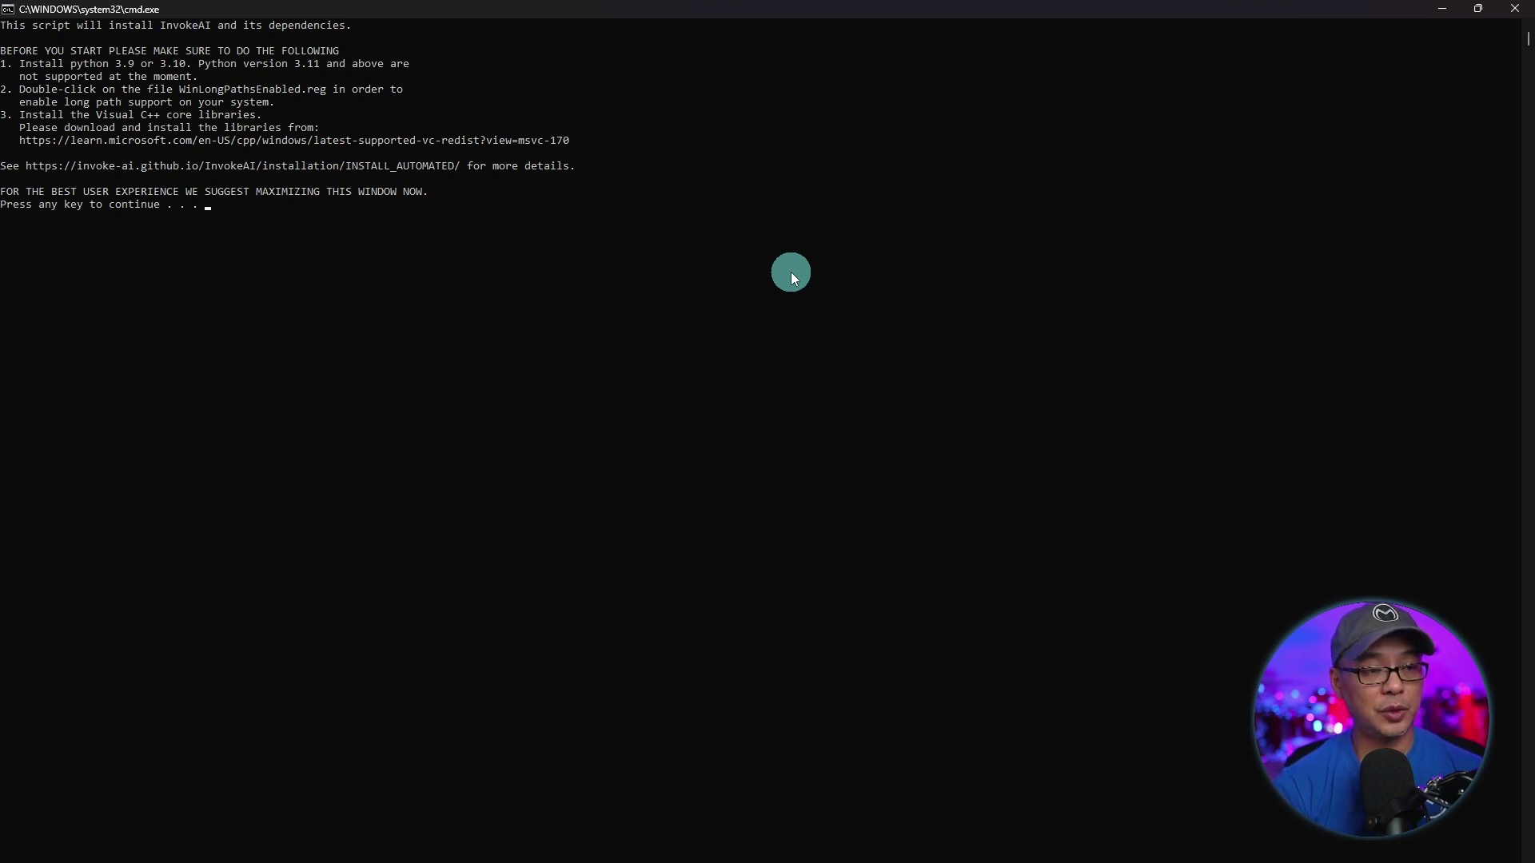
pyautogui.press('Return')
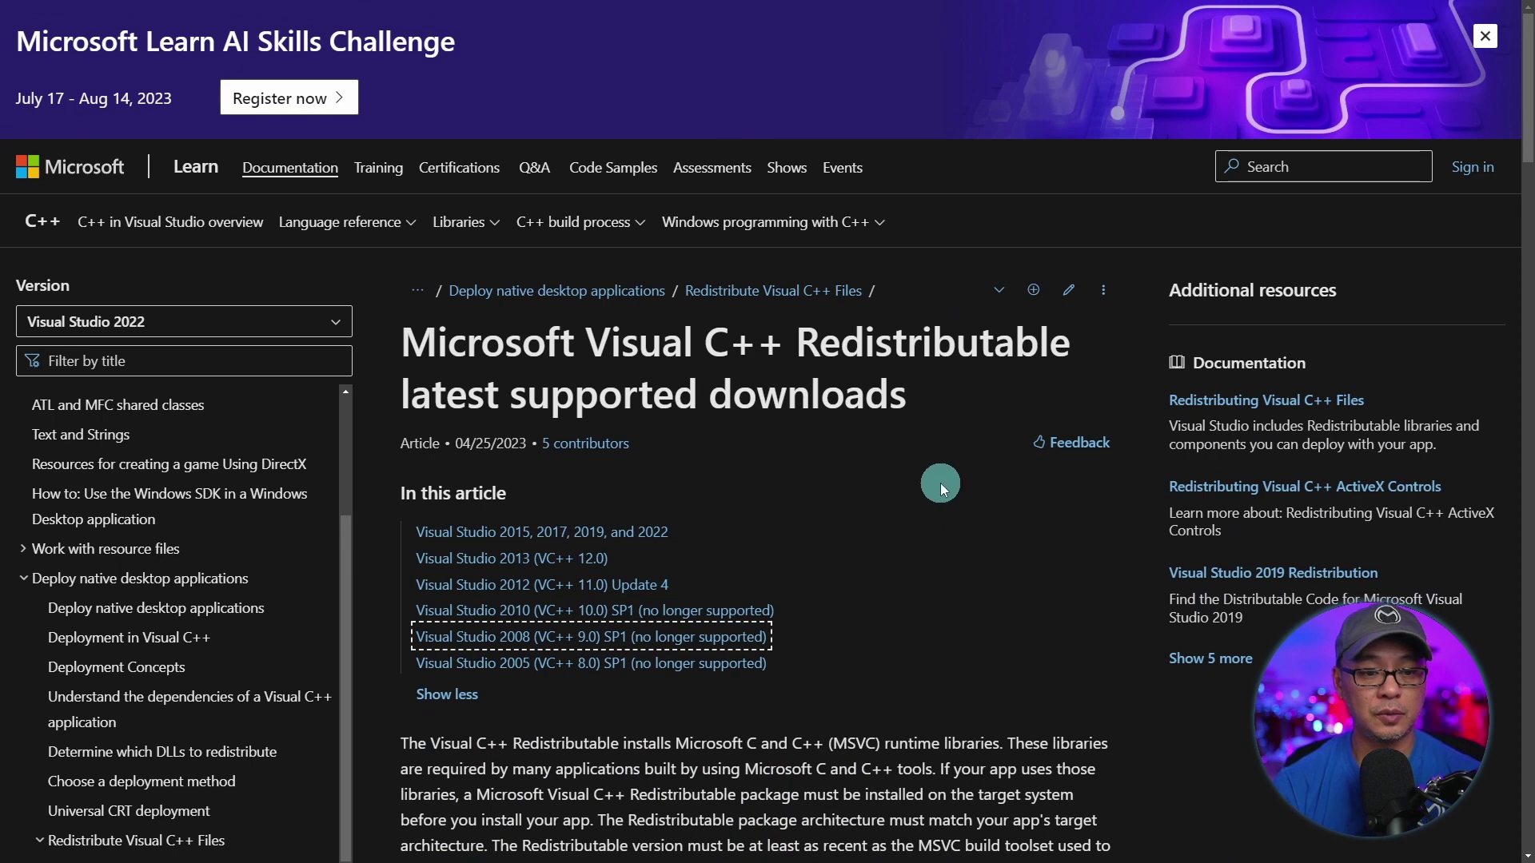
# - Download the X64 vc_redist.x64.exe from the enlarged redistributable table
pyautogui.scroll(-7, 940, 479)
pyautogui.scroll(-4, 939, 465)
pyautogui.hotkey('ctrl', '+')
pyautogui.hotkey('ctrl', '+')
pyautogui.hotkey('ctrl', '+')
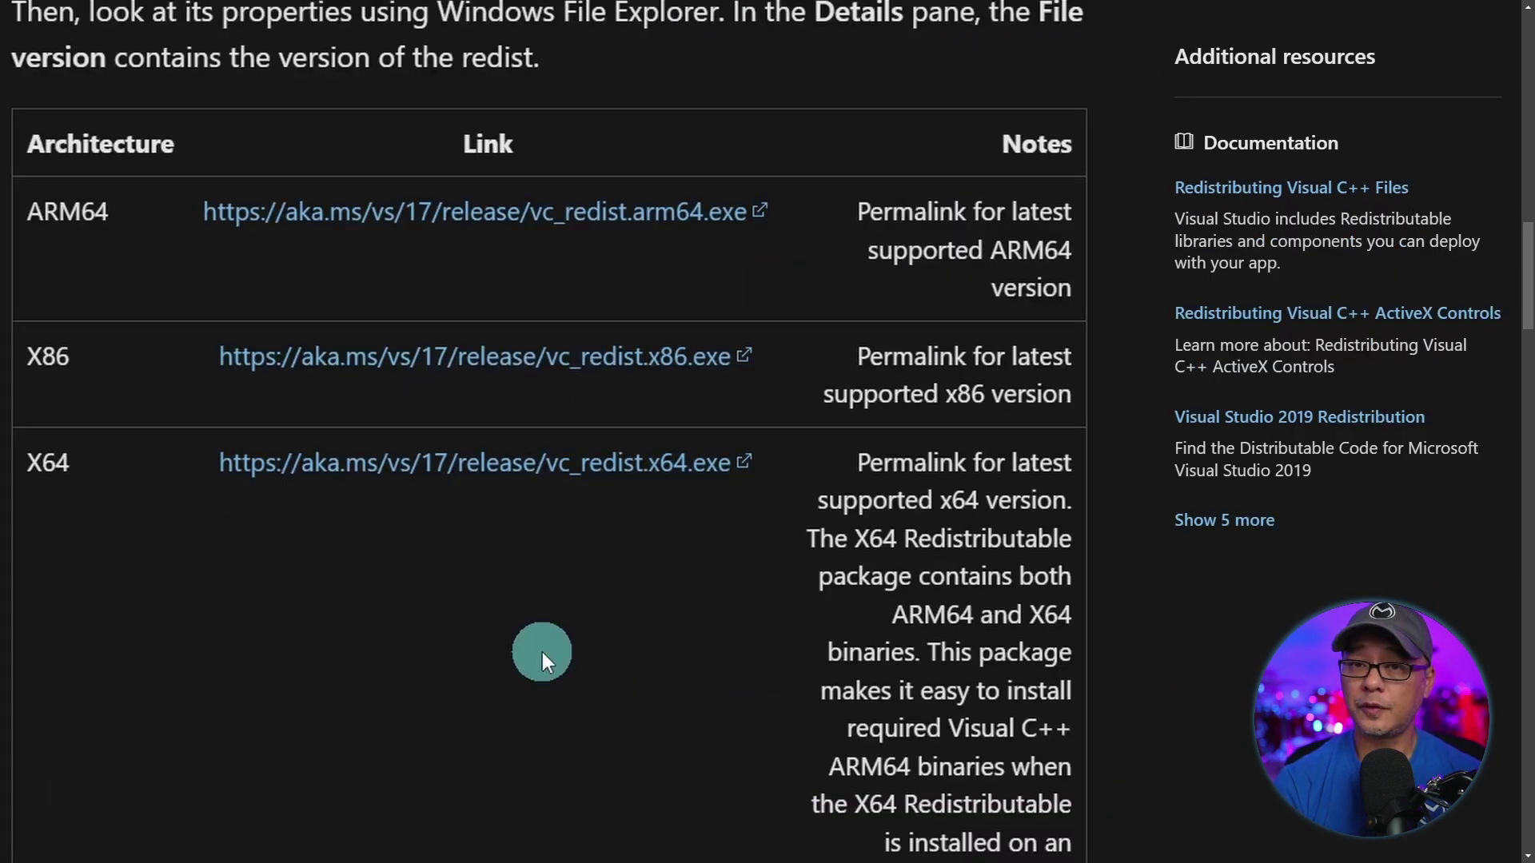
pyautogui.click(404, 479)
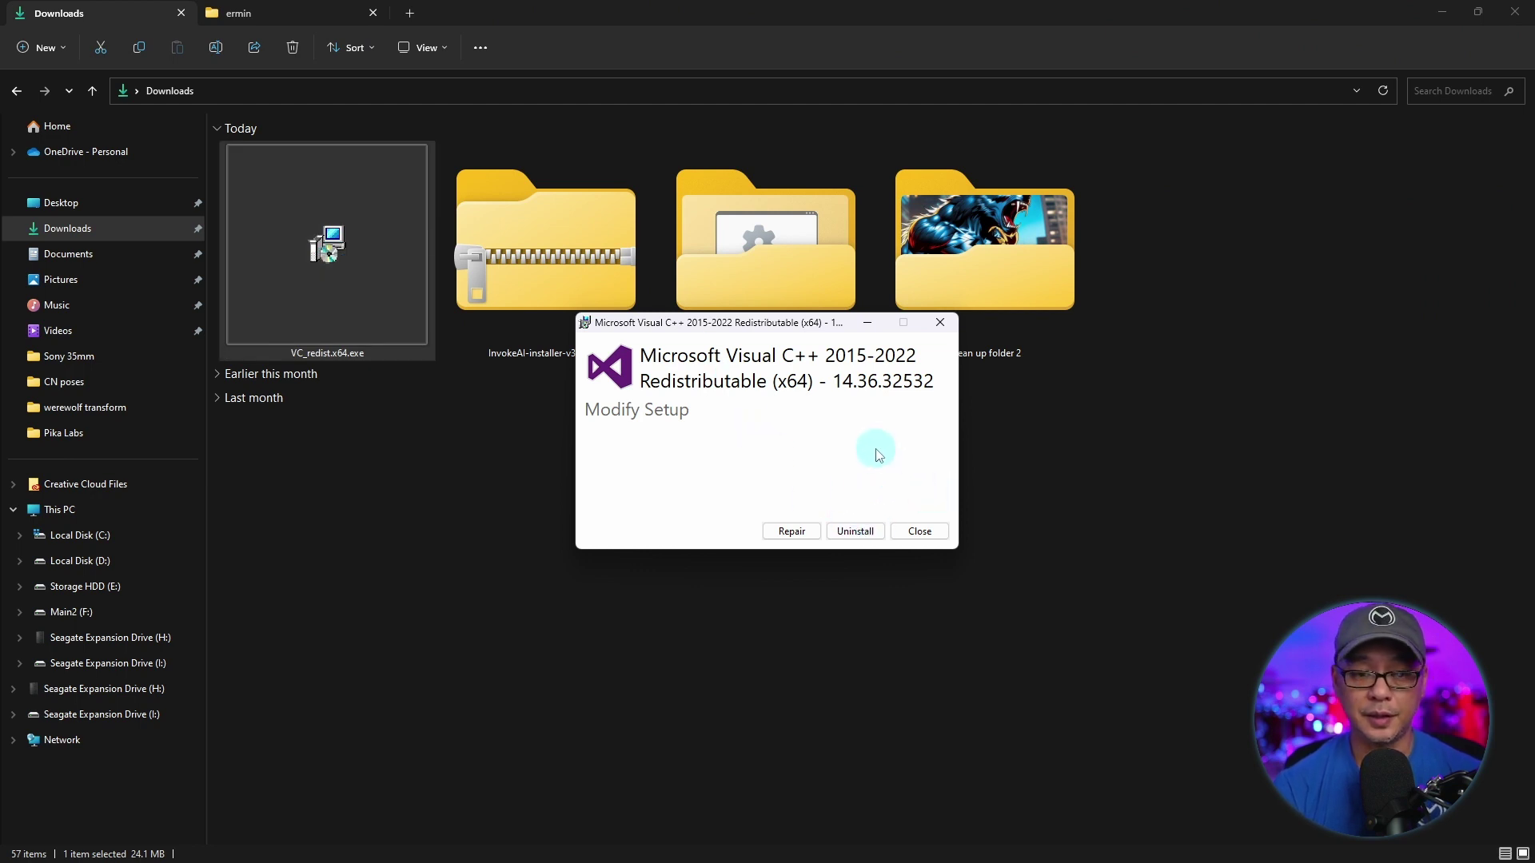
# - Close the already-installed Visual C++ 2015-2022 Redistributable setup without changes
pyautogui.click(921, 532)
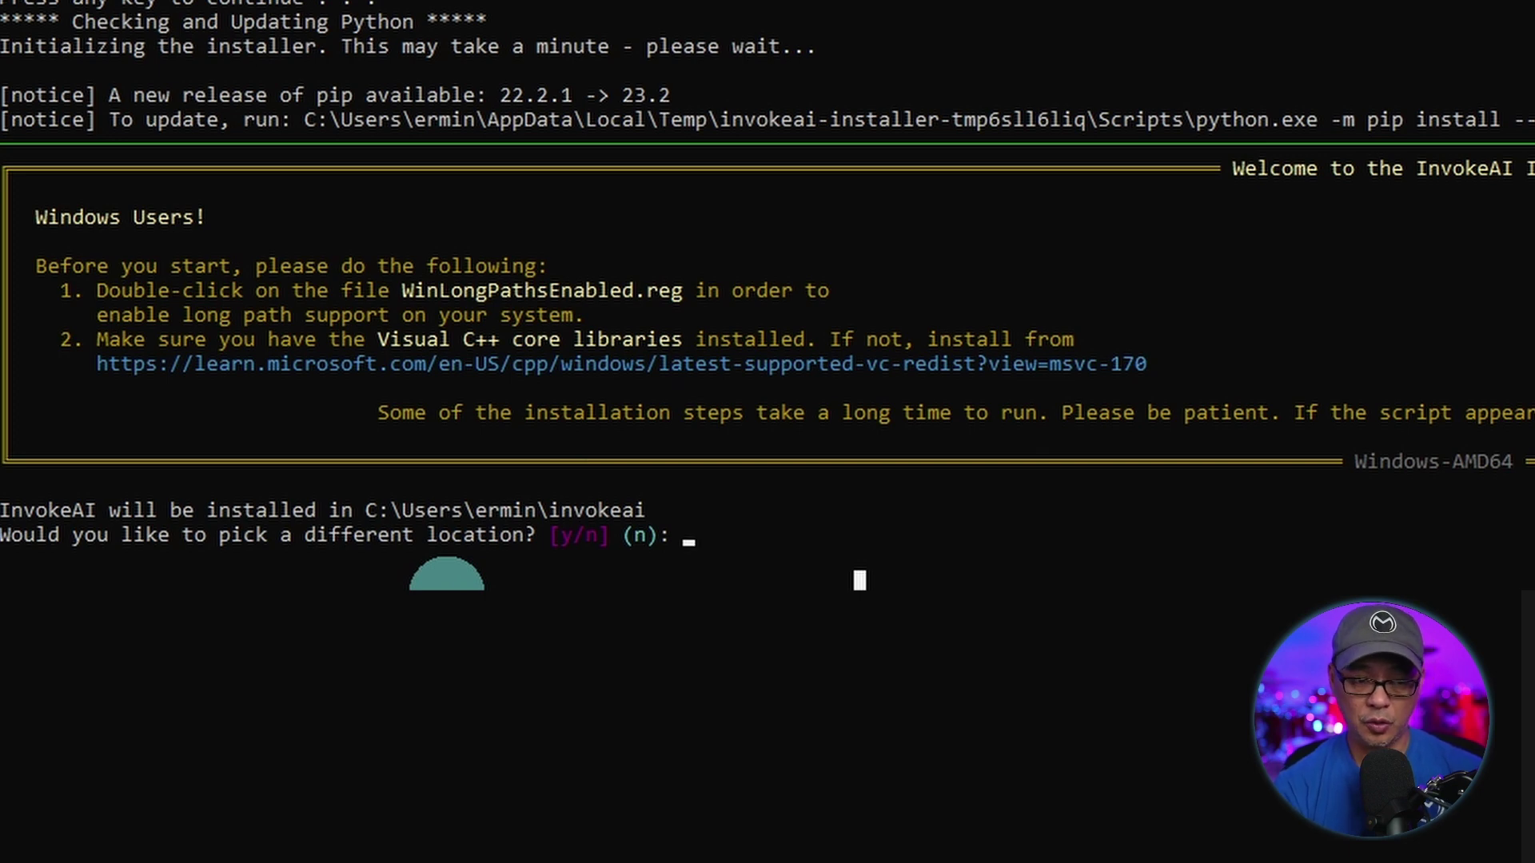
# - Answer n to keep the default invokeai folder in the user profile as install location
pyautogui.write('n')
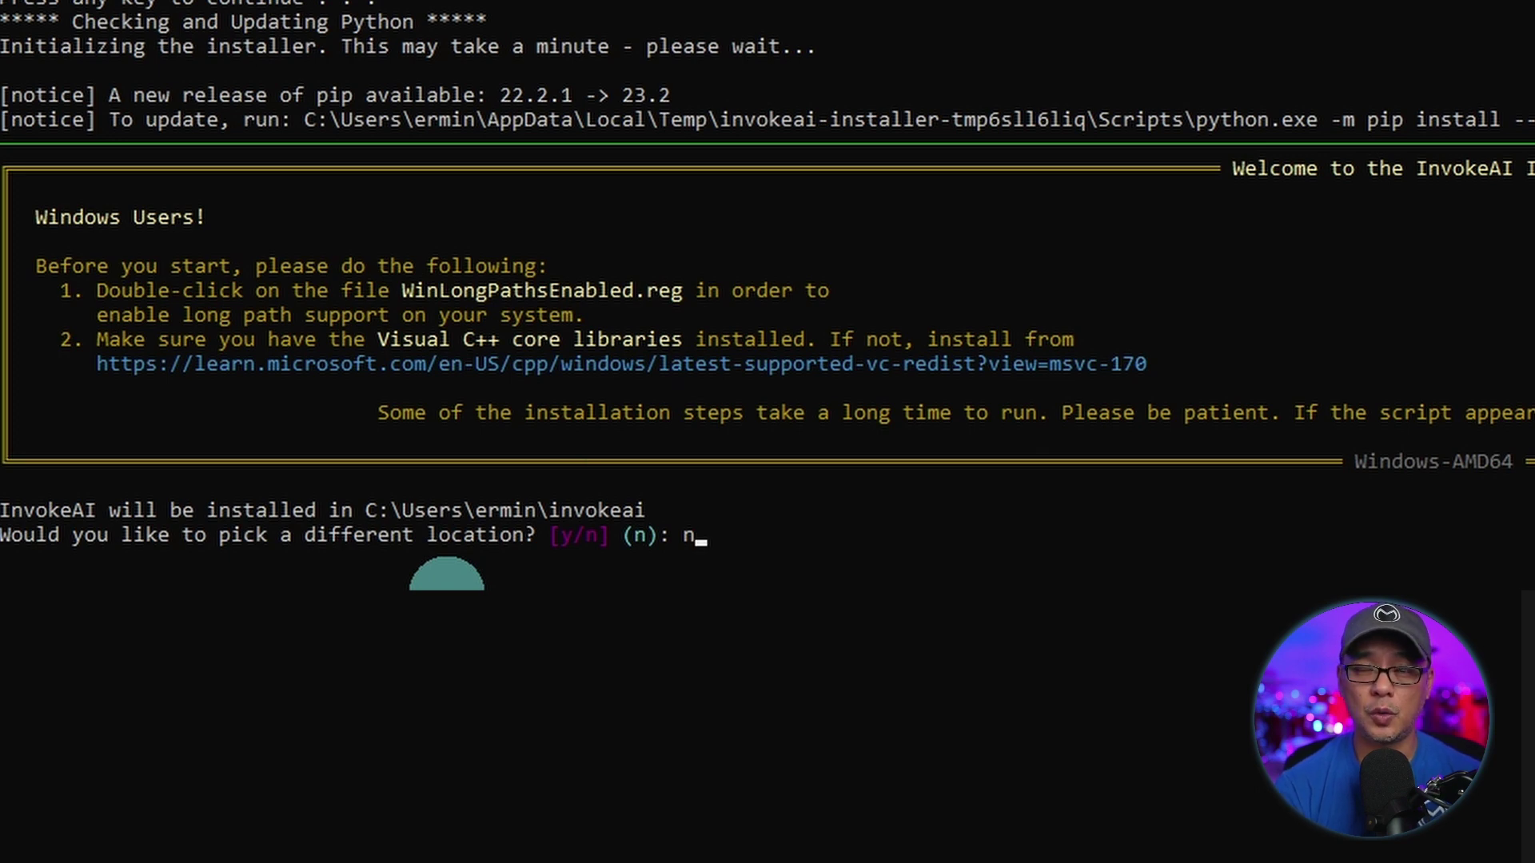
pyautogui.press('Return')
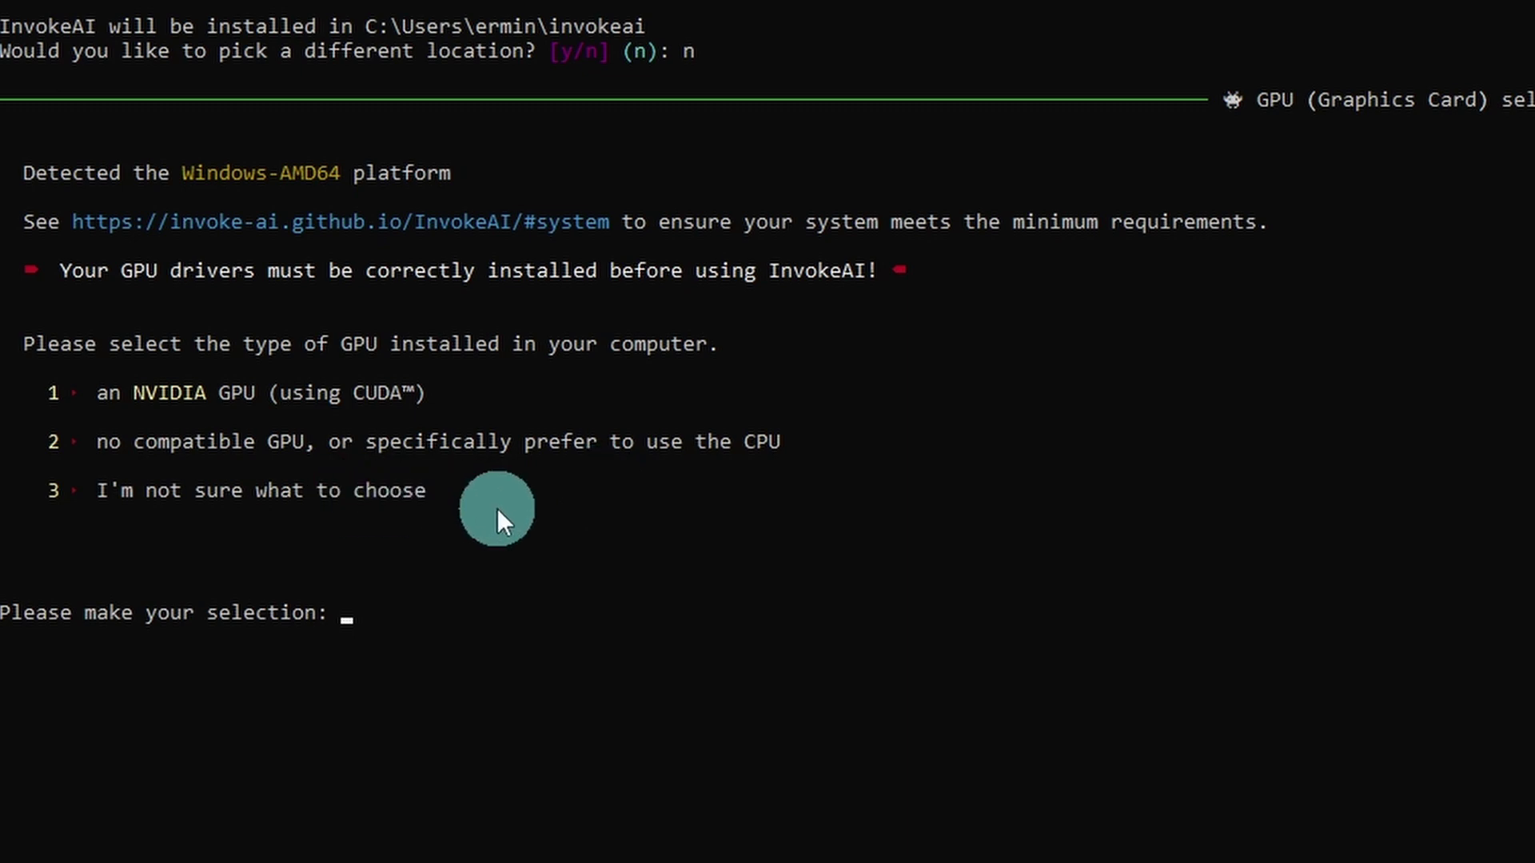
# - Enter 1 to choose the NVIDIA GPU (CUDA) option
pyautogui.write('1')
pyautogui.press('Return')
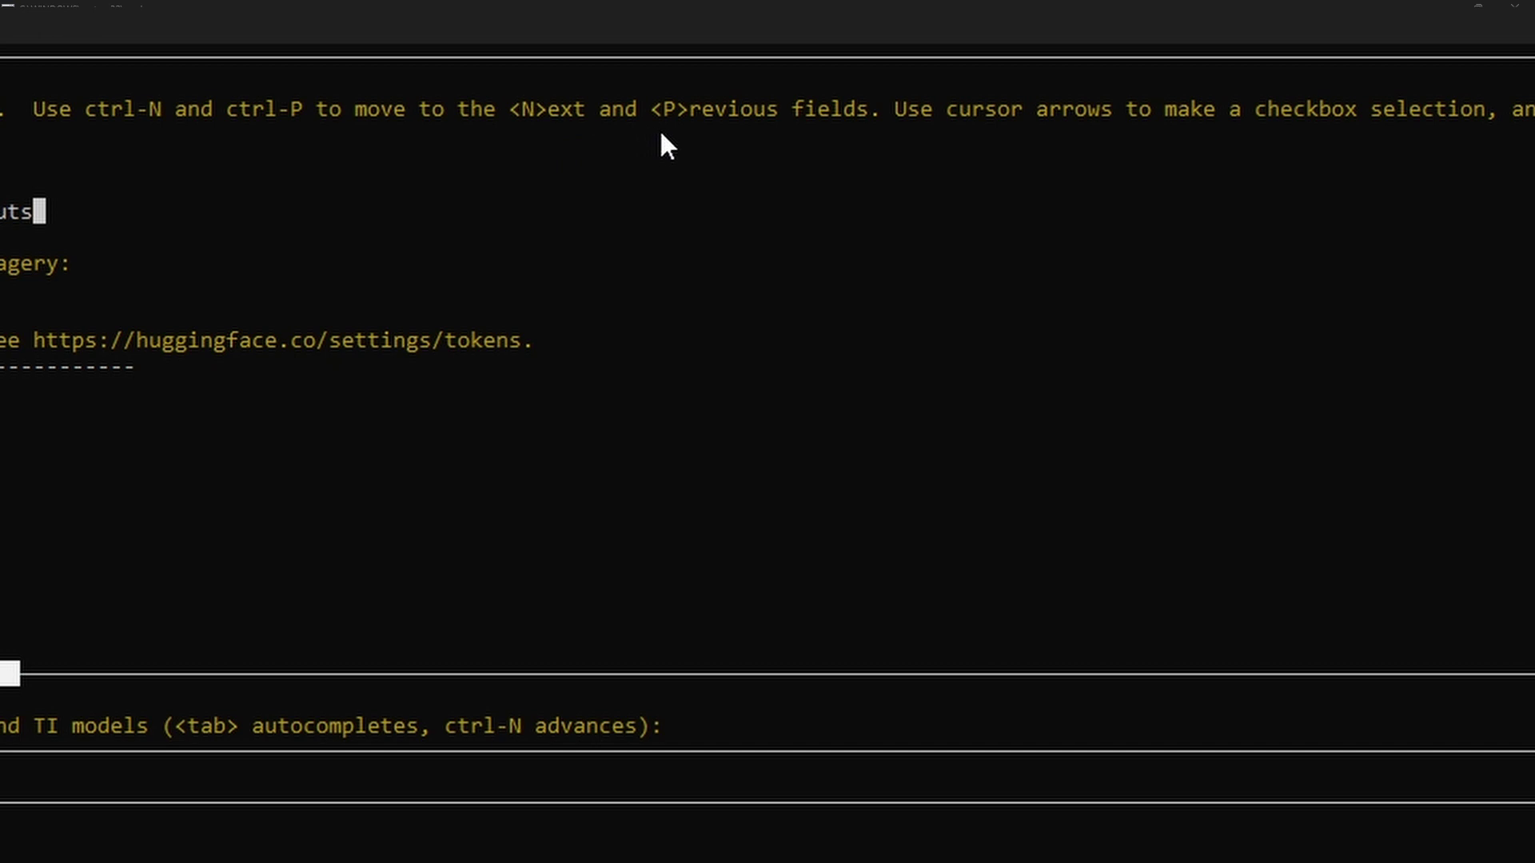
# - Scroll the Command Prompt window right while waiting for the Startup Options form
pyautogui.hscroll(5, 717, 135)
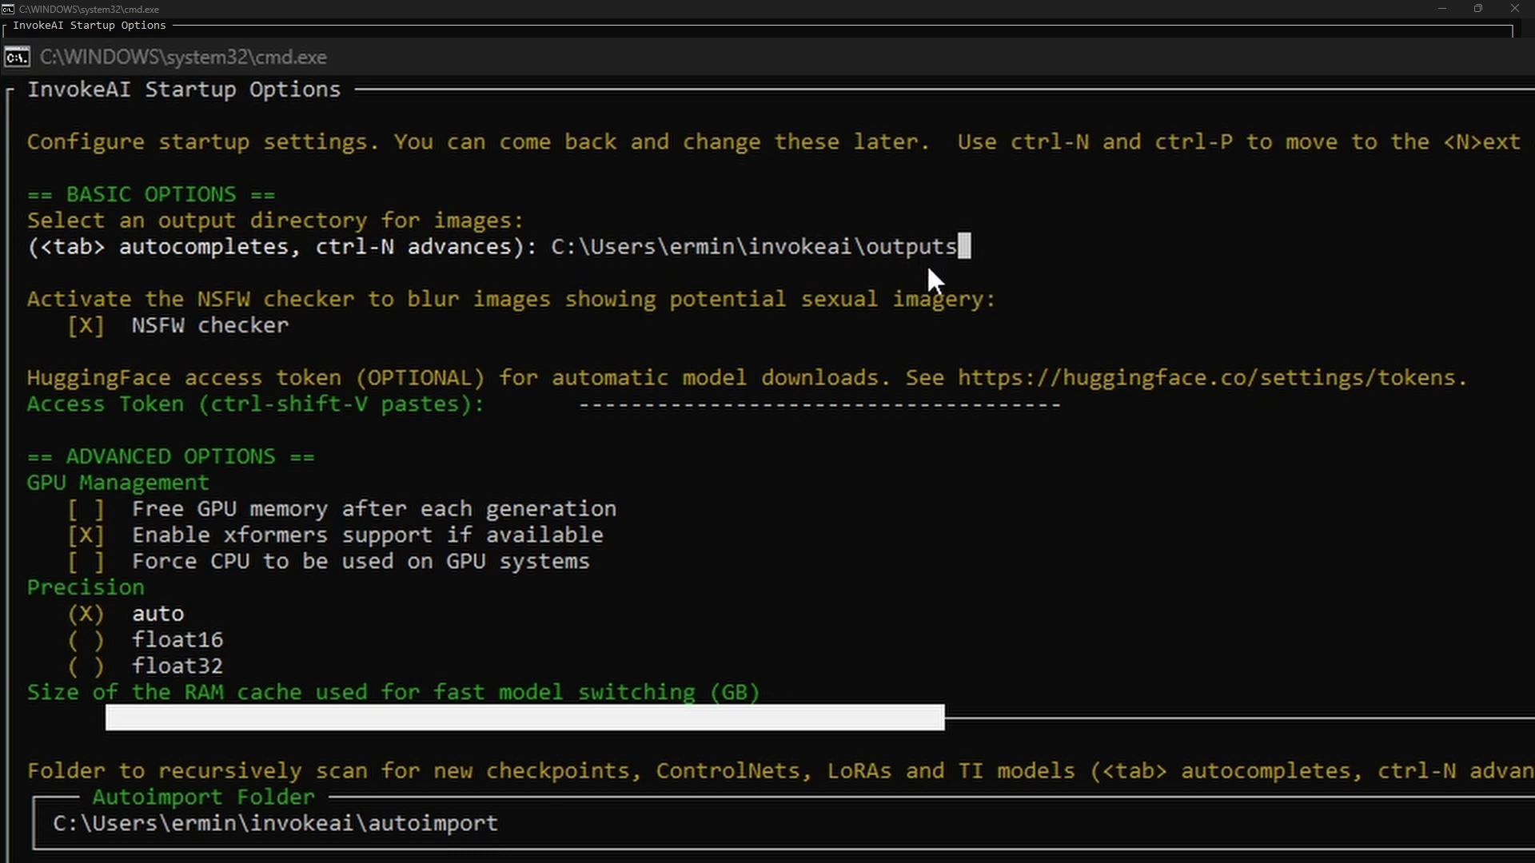
# - Step through the startup options, leaving the access token empty and GPU, precision, autoimport unchanged
pyautogui.click(1145, 308)
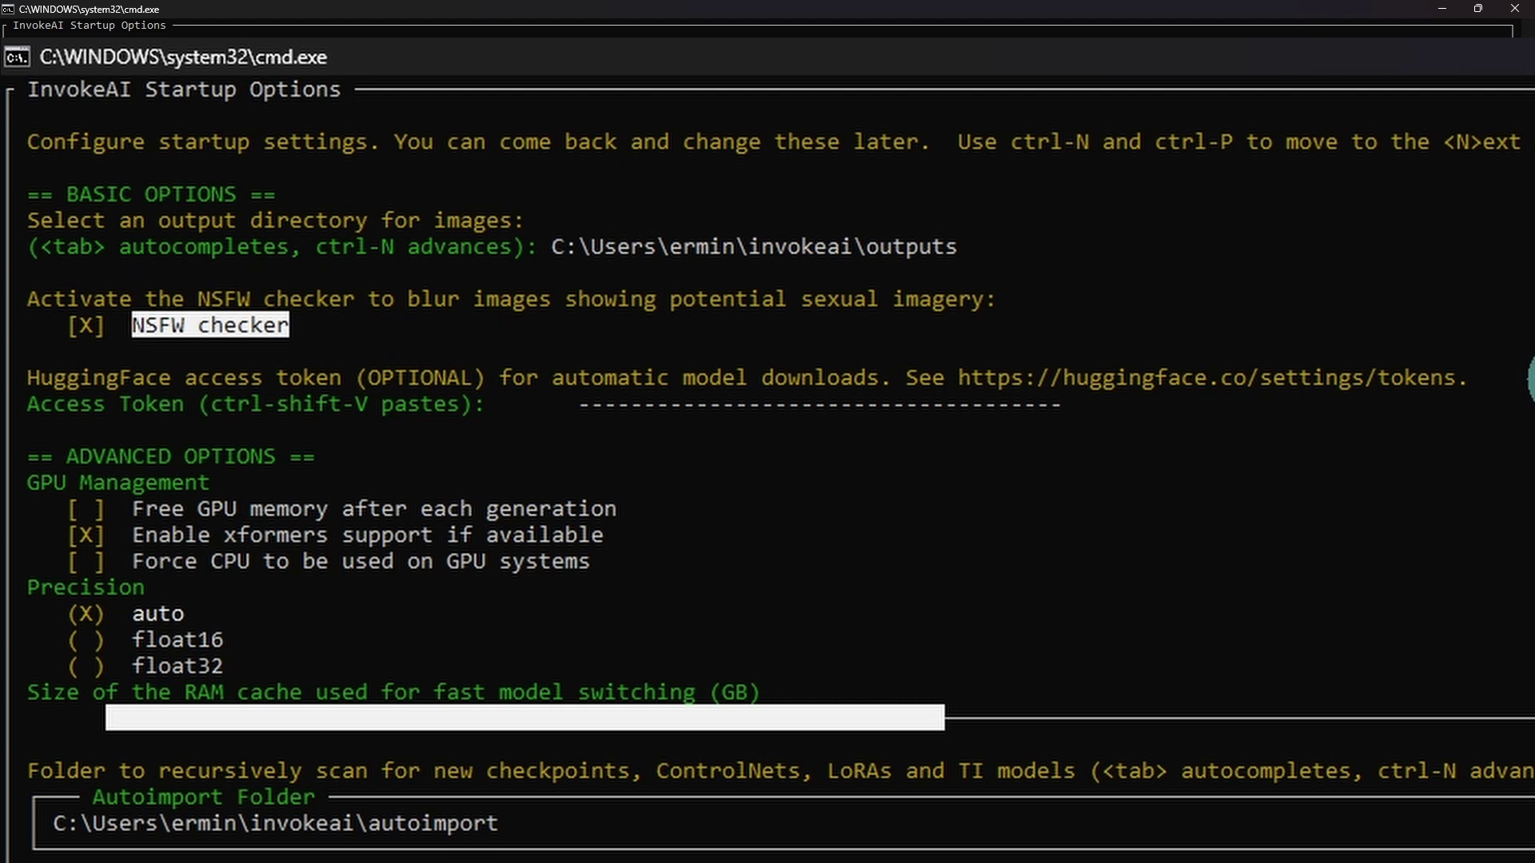
pyautogui.press('Tab')
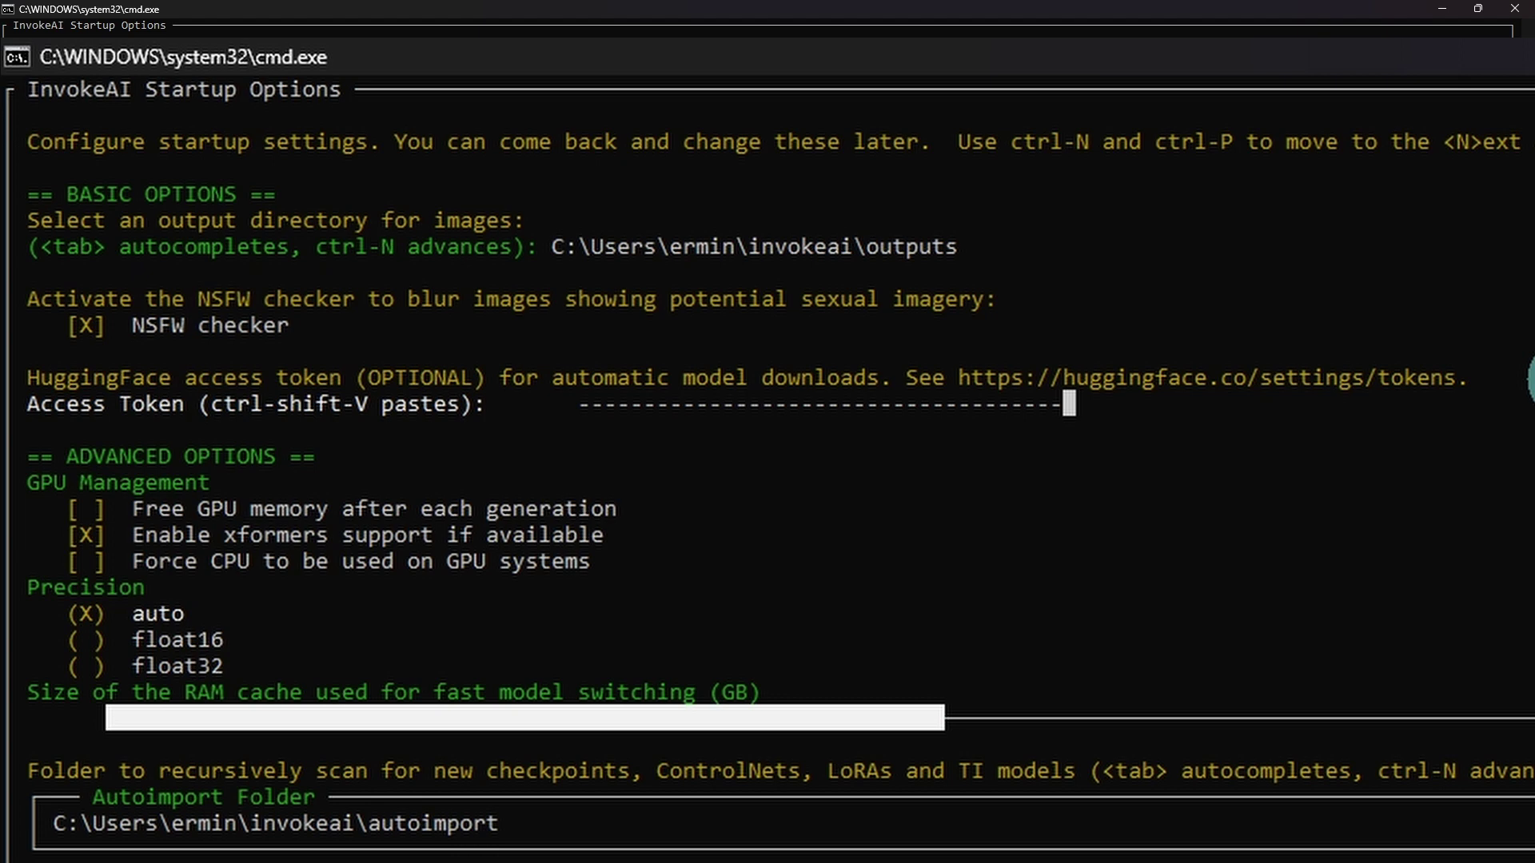
pyautogui.hotkey('ctrl', 'n')
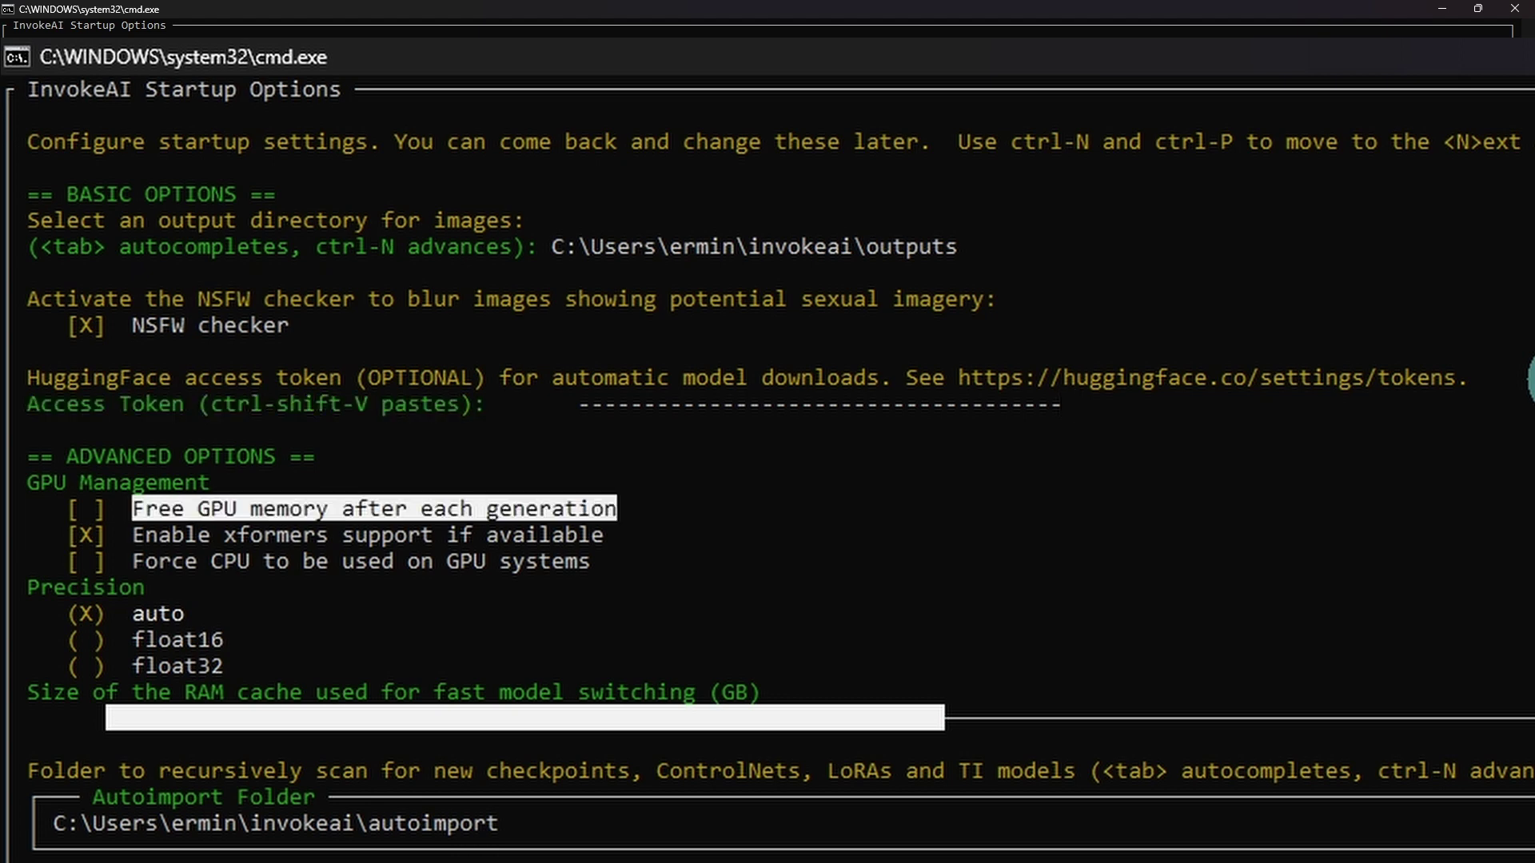
pyautogui.press('Down')
pyautogui.press('Down')
pyautogui.press('Down')
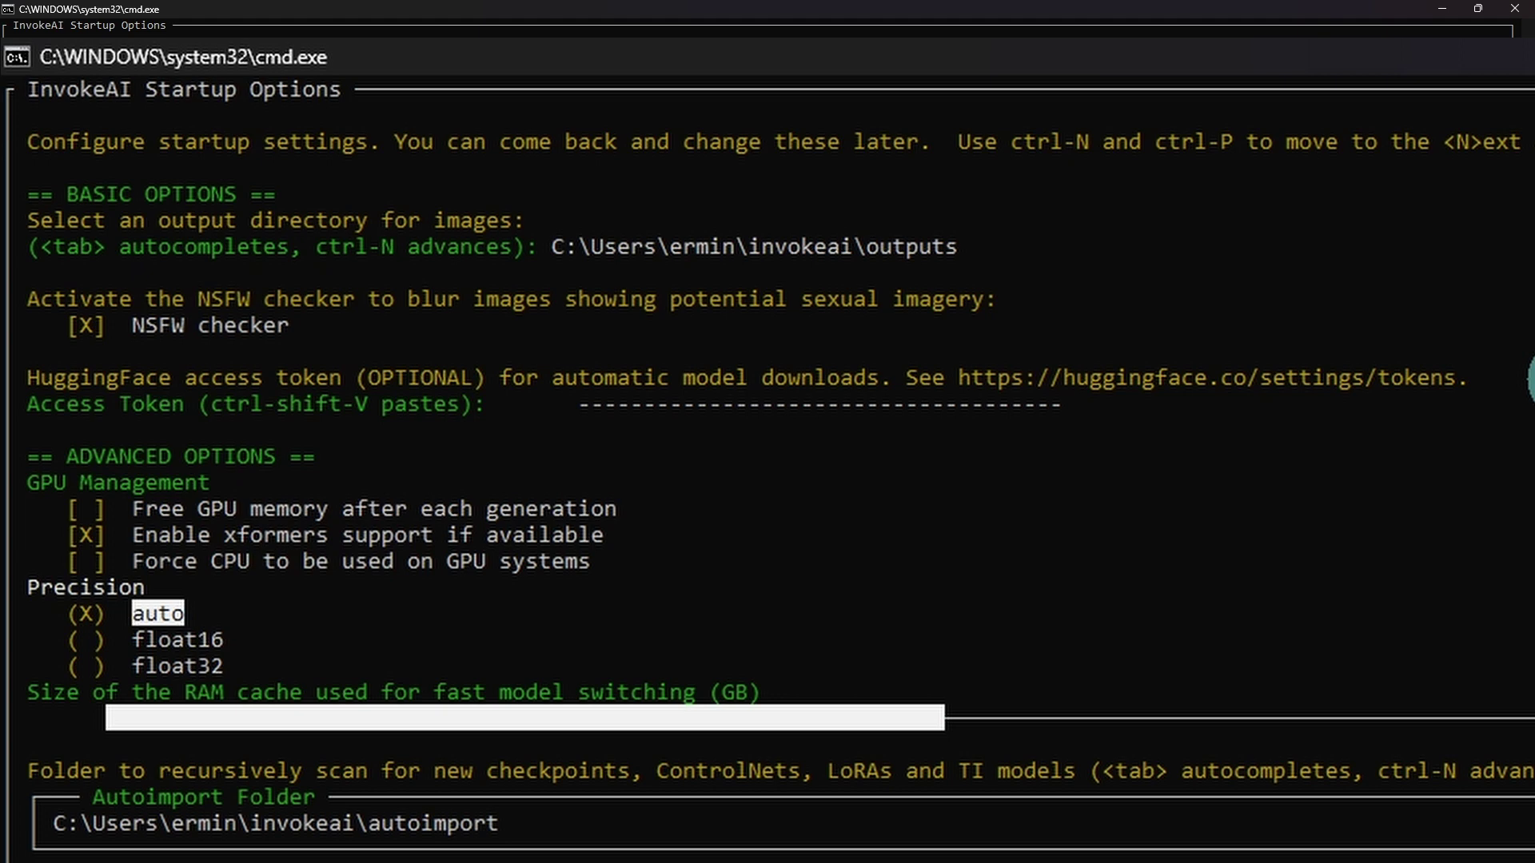
pyautogui.hotkey('ctrl', 'n')
pyautogui.hotkey('ctrl', 'n')
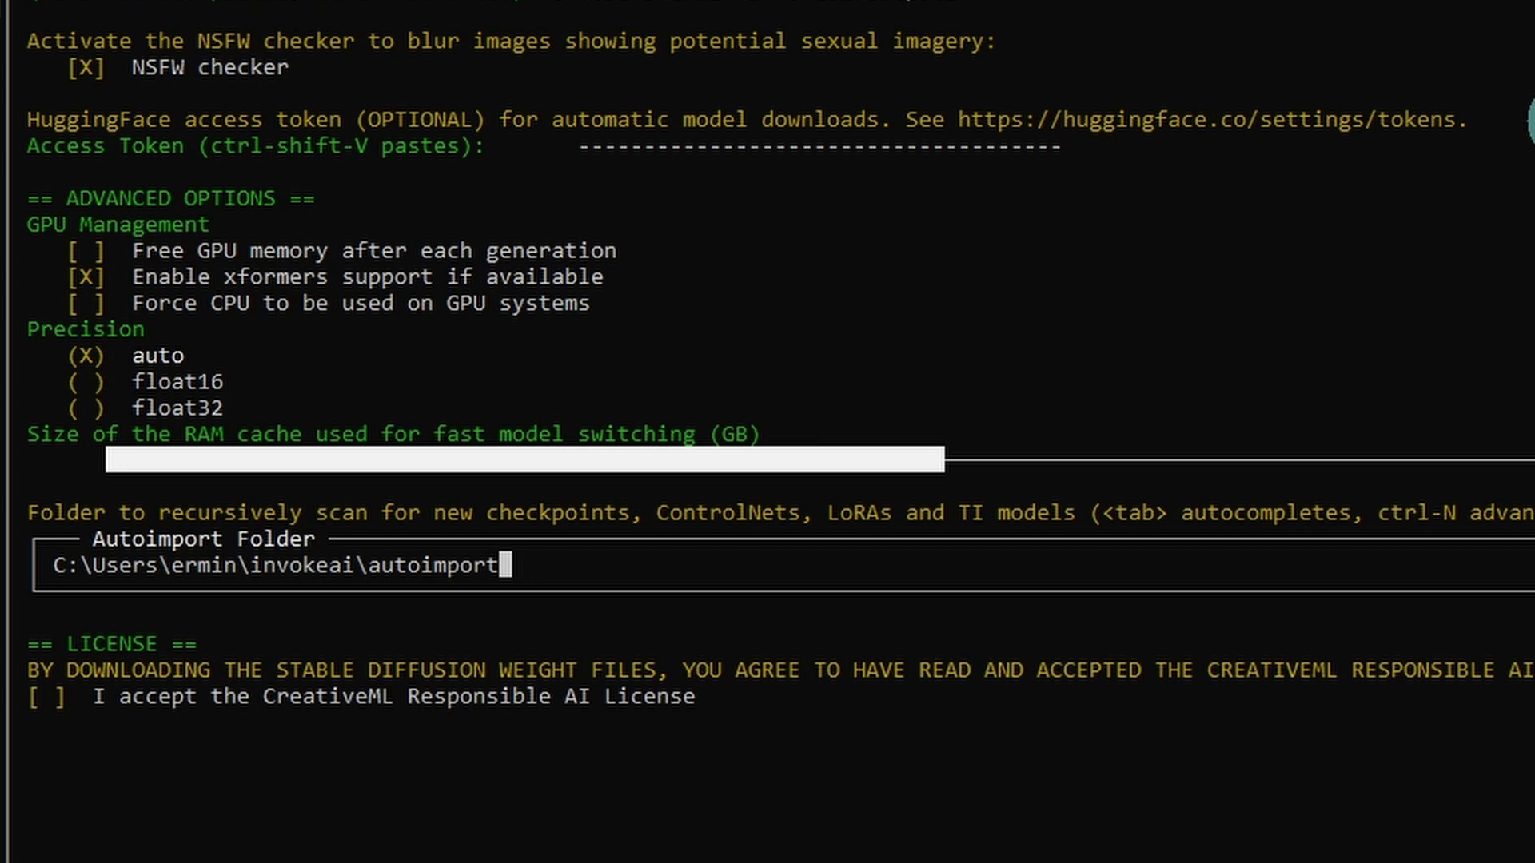
# - Accept the CreativeML Responsible AI License and confirm the startup options
pyautogui.hotkey('ctrl', 'n')
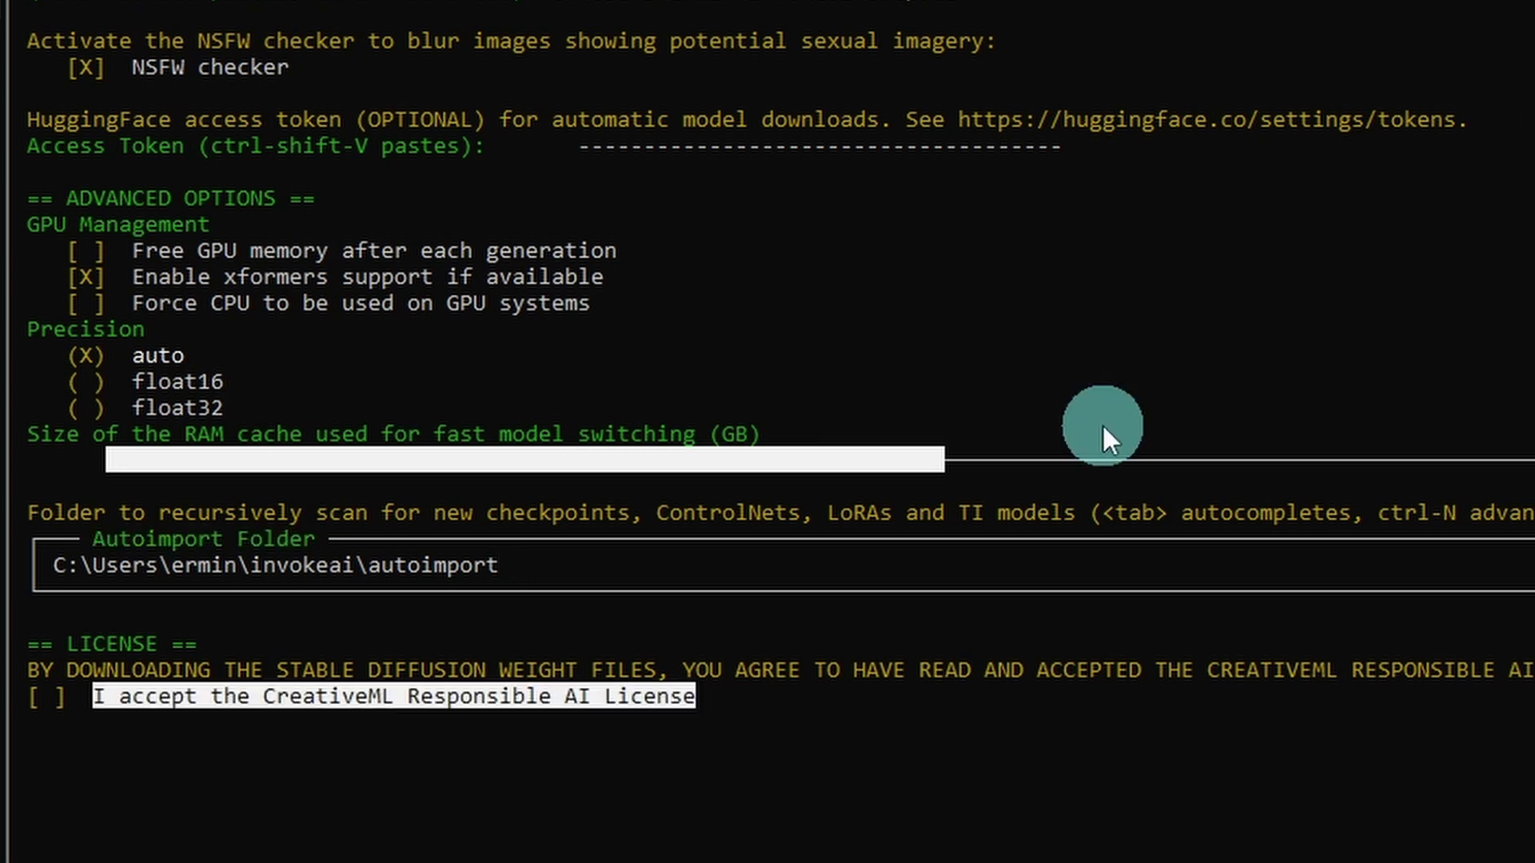
pyautogui.press('space')
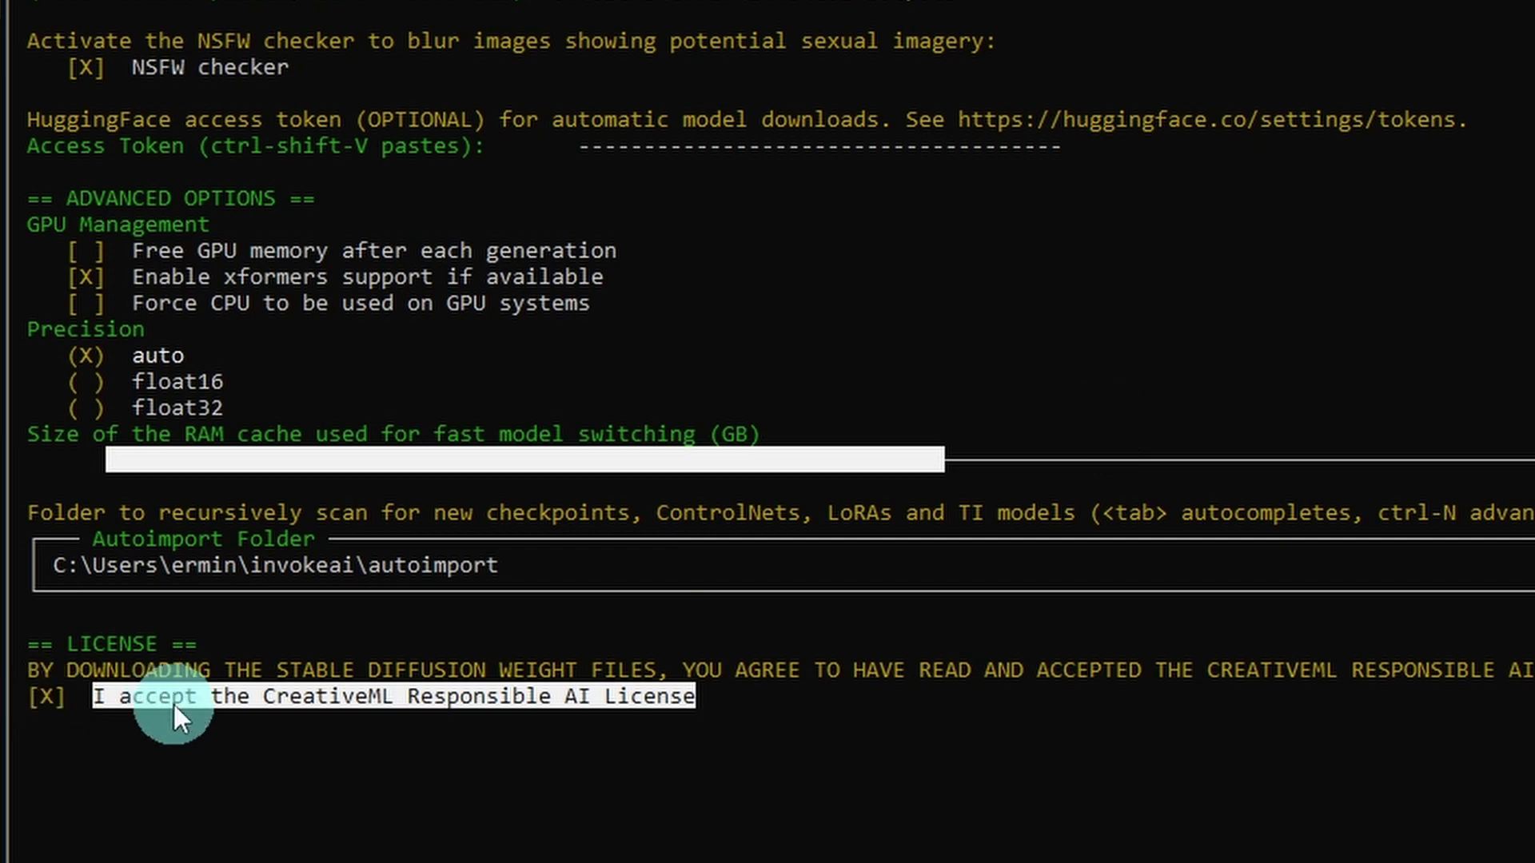
pyautogui.hotkey('ctrl', 'n')
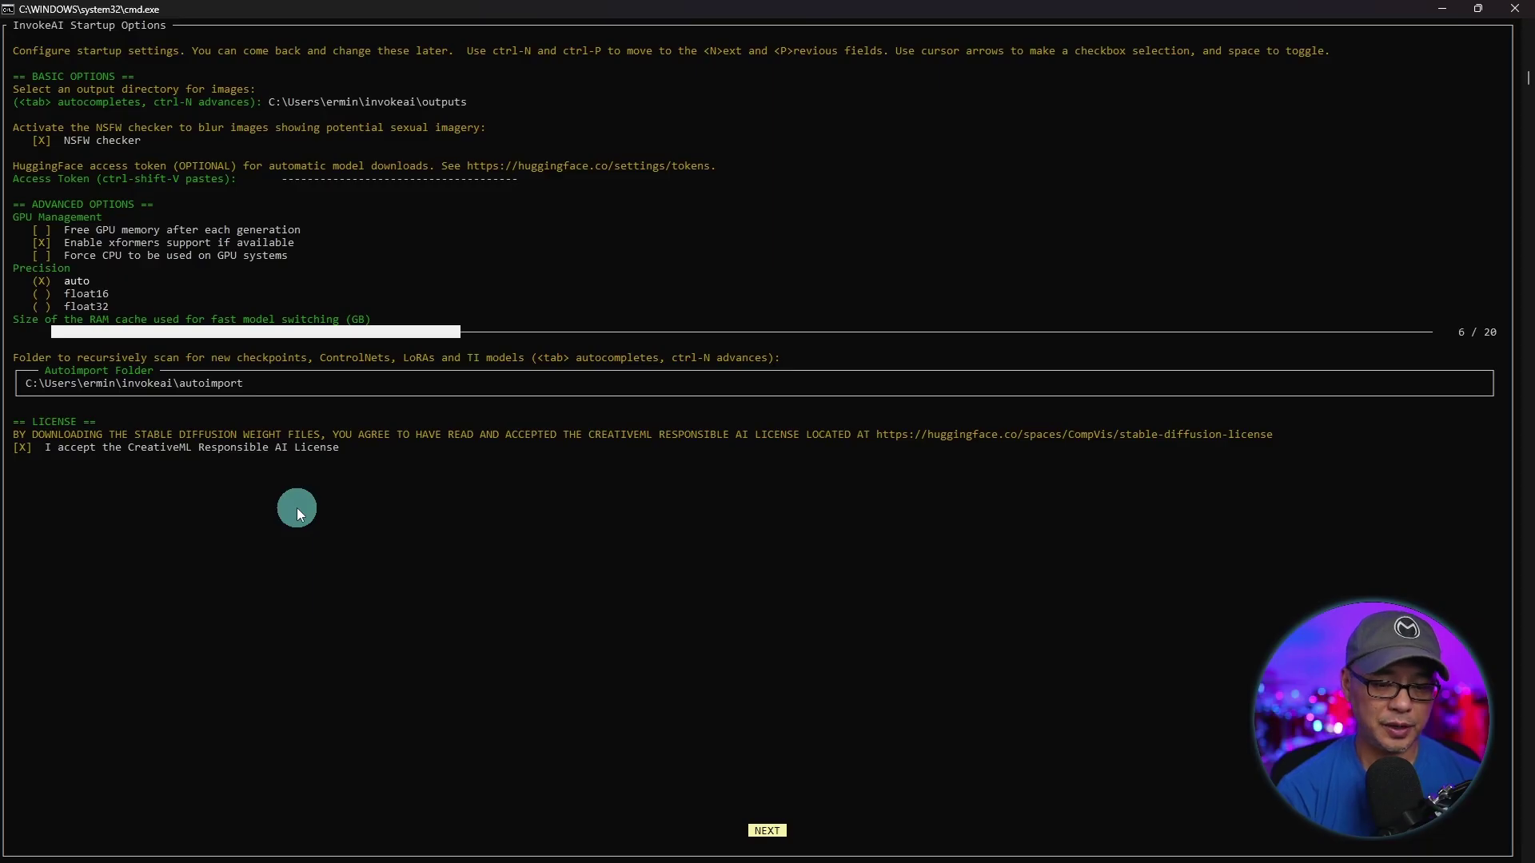
pyautogui.hotkey('ctrl', 'p')
pyautogui.hotkey('ctrl', 'n')
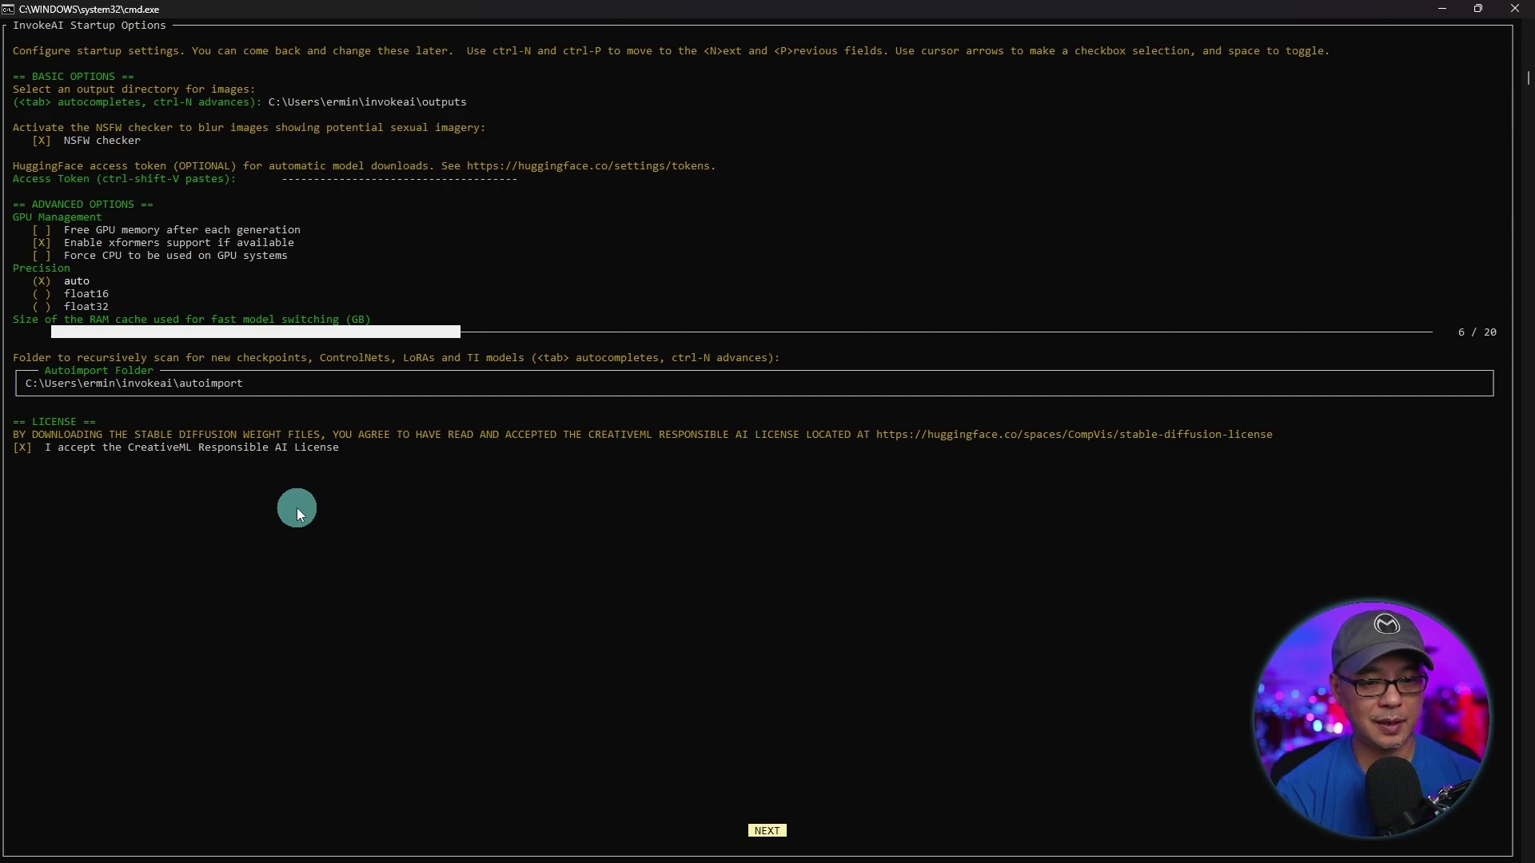
pyautogui.press('Return')
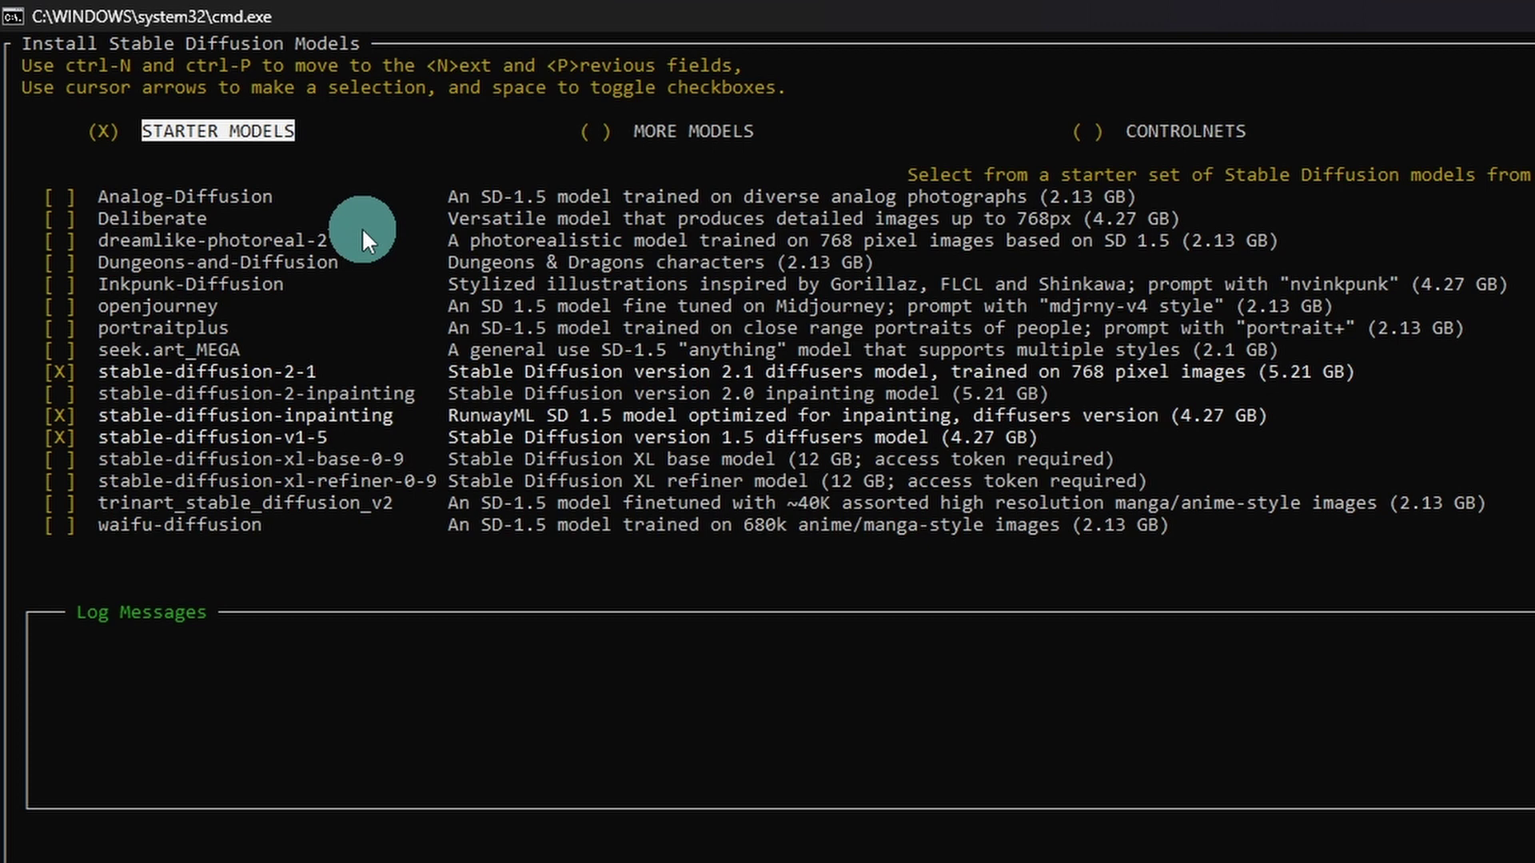
# - Uncheck stable-diffusion-2-1, keeping inpainting and v1-5 checked, and leave the SDXL models unselected
pyautogui.click(436, 351)
pyautogui.press('Down')
pyautogui.press('Down')
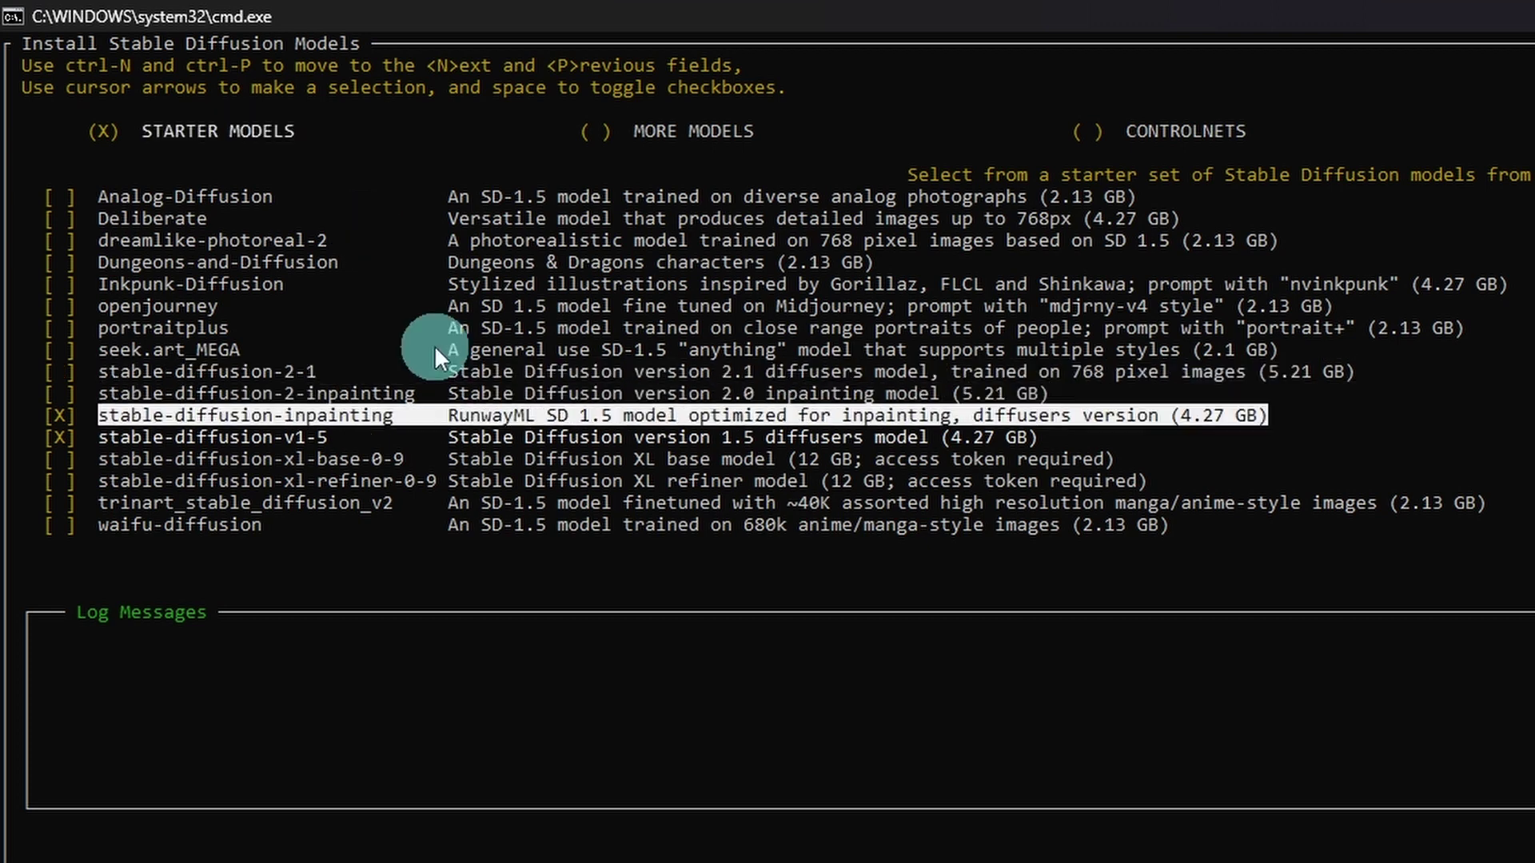
pyautogui.press('Down')
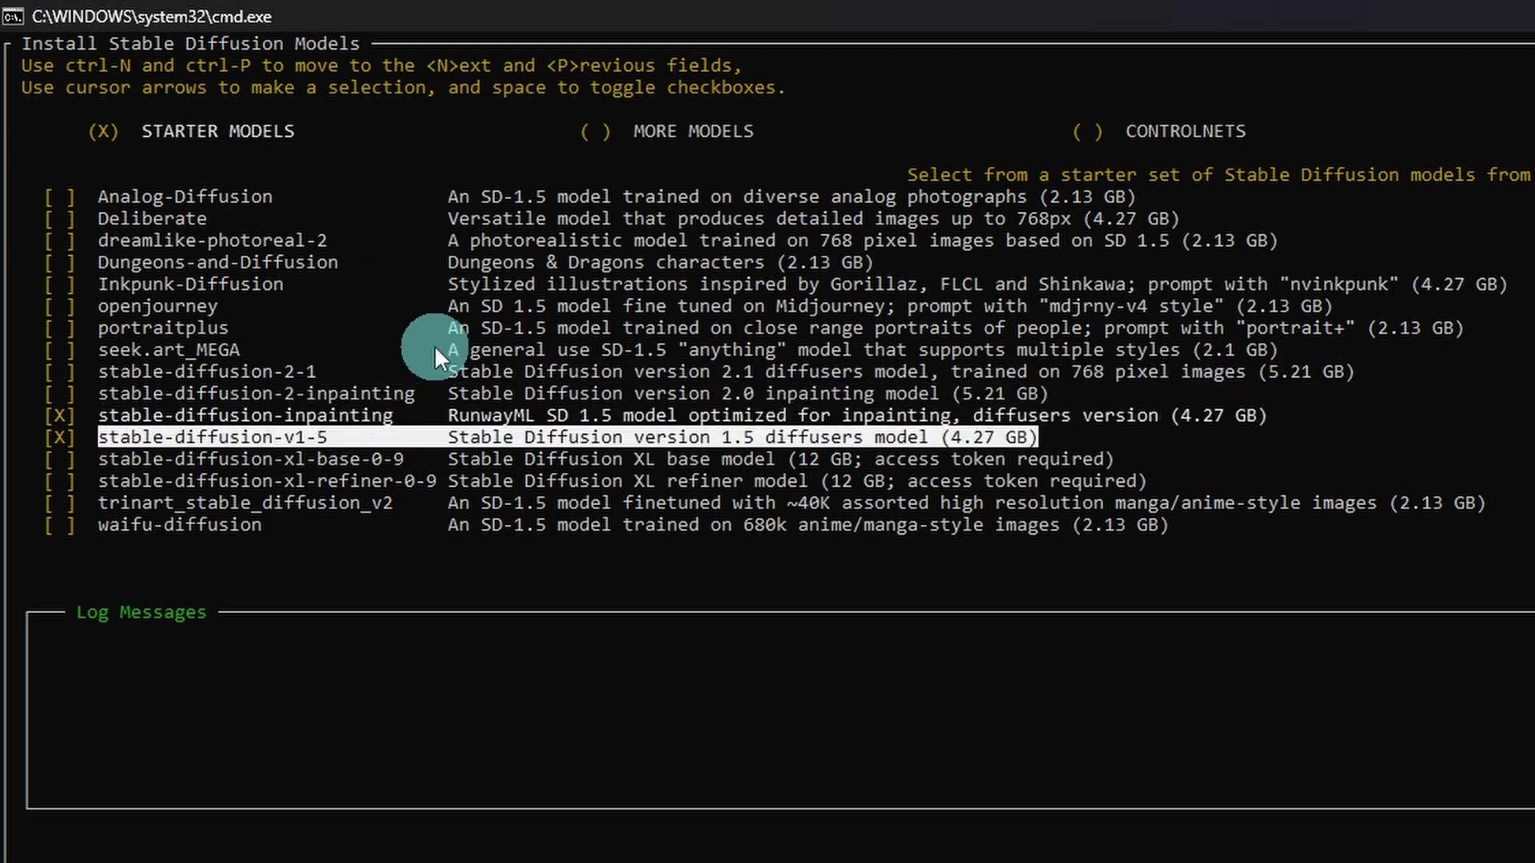
pyautogui.press('Up')
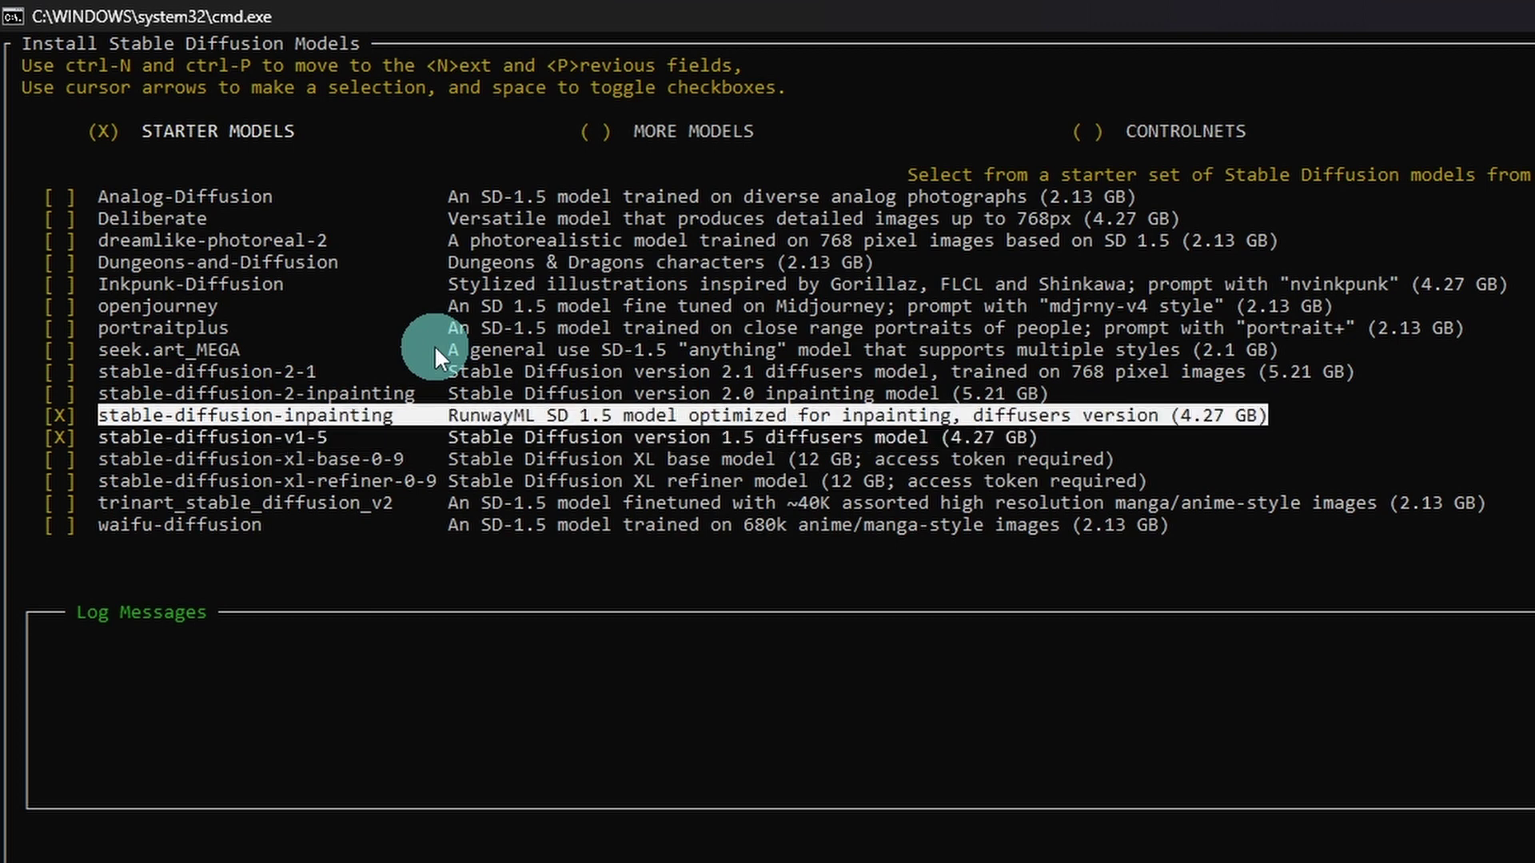
pyautogui.press('Down')
pyautogui.press('Down')
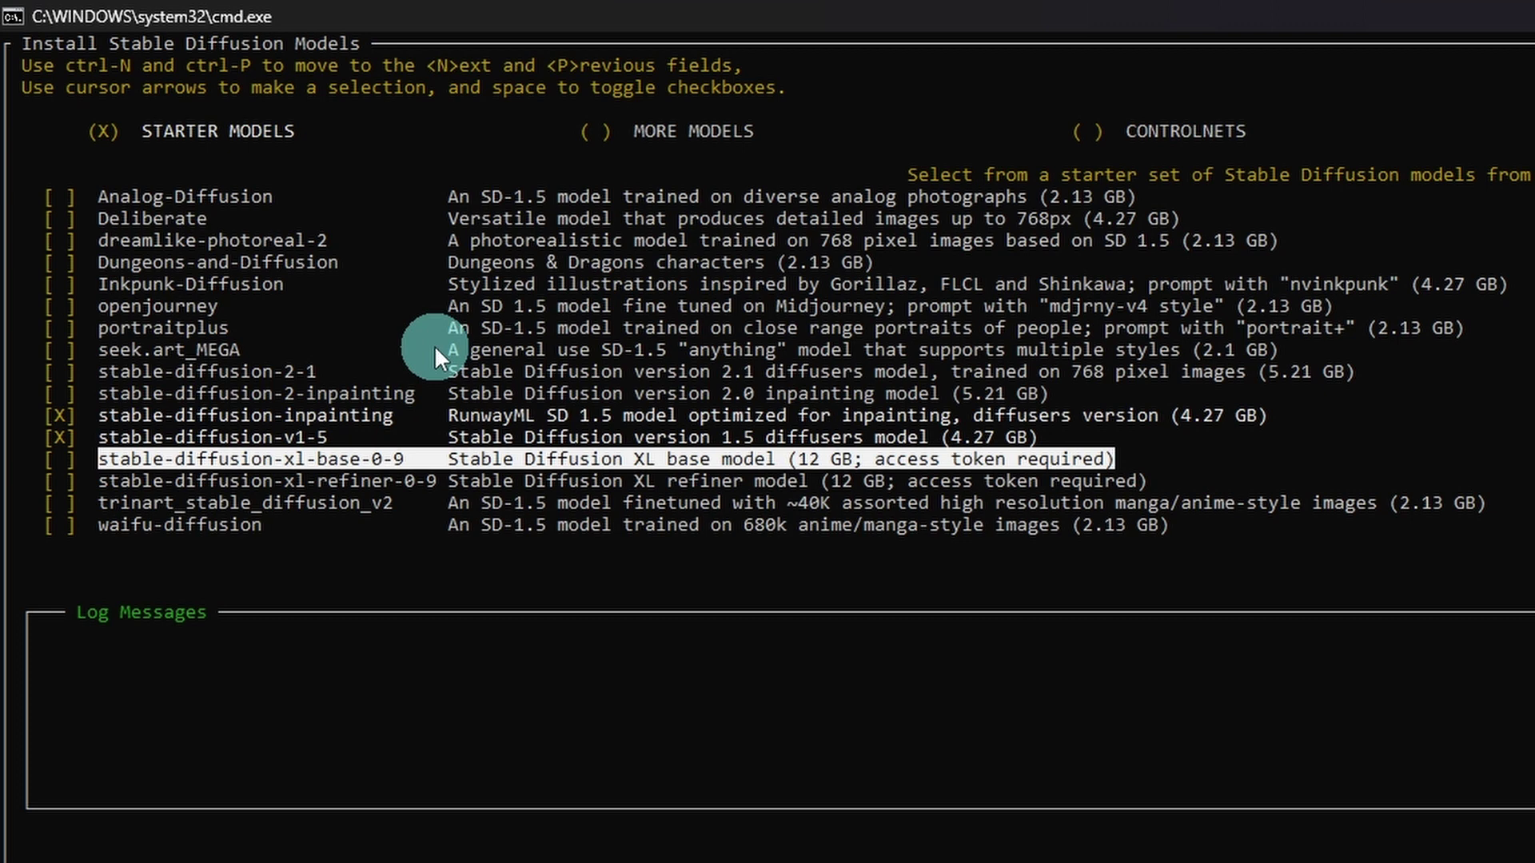
pyautogui.press('Down')
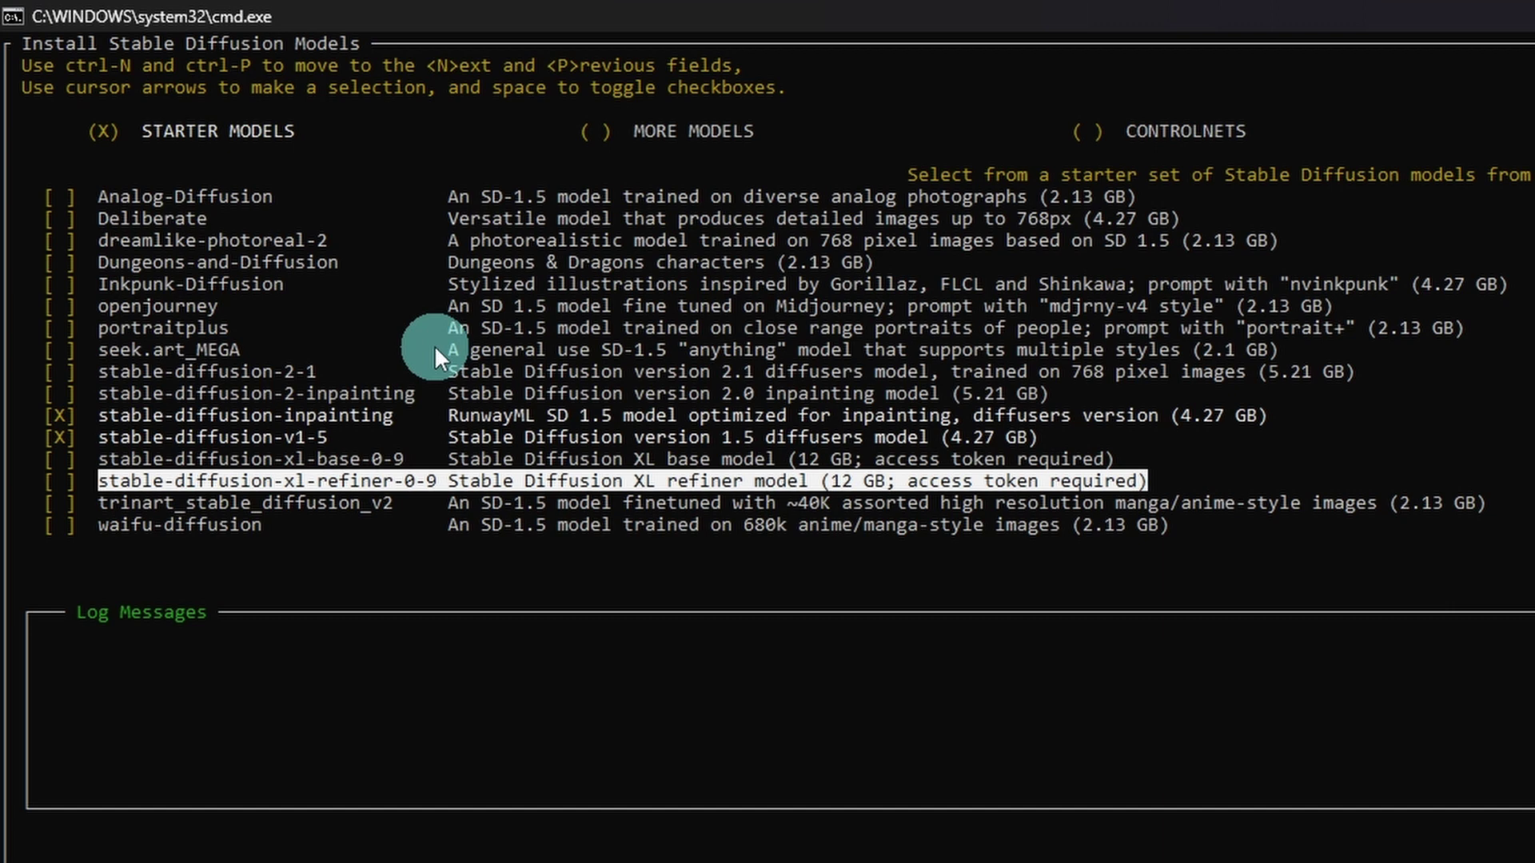
pyautogui.press('Up')
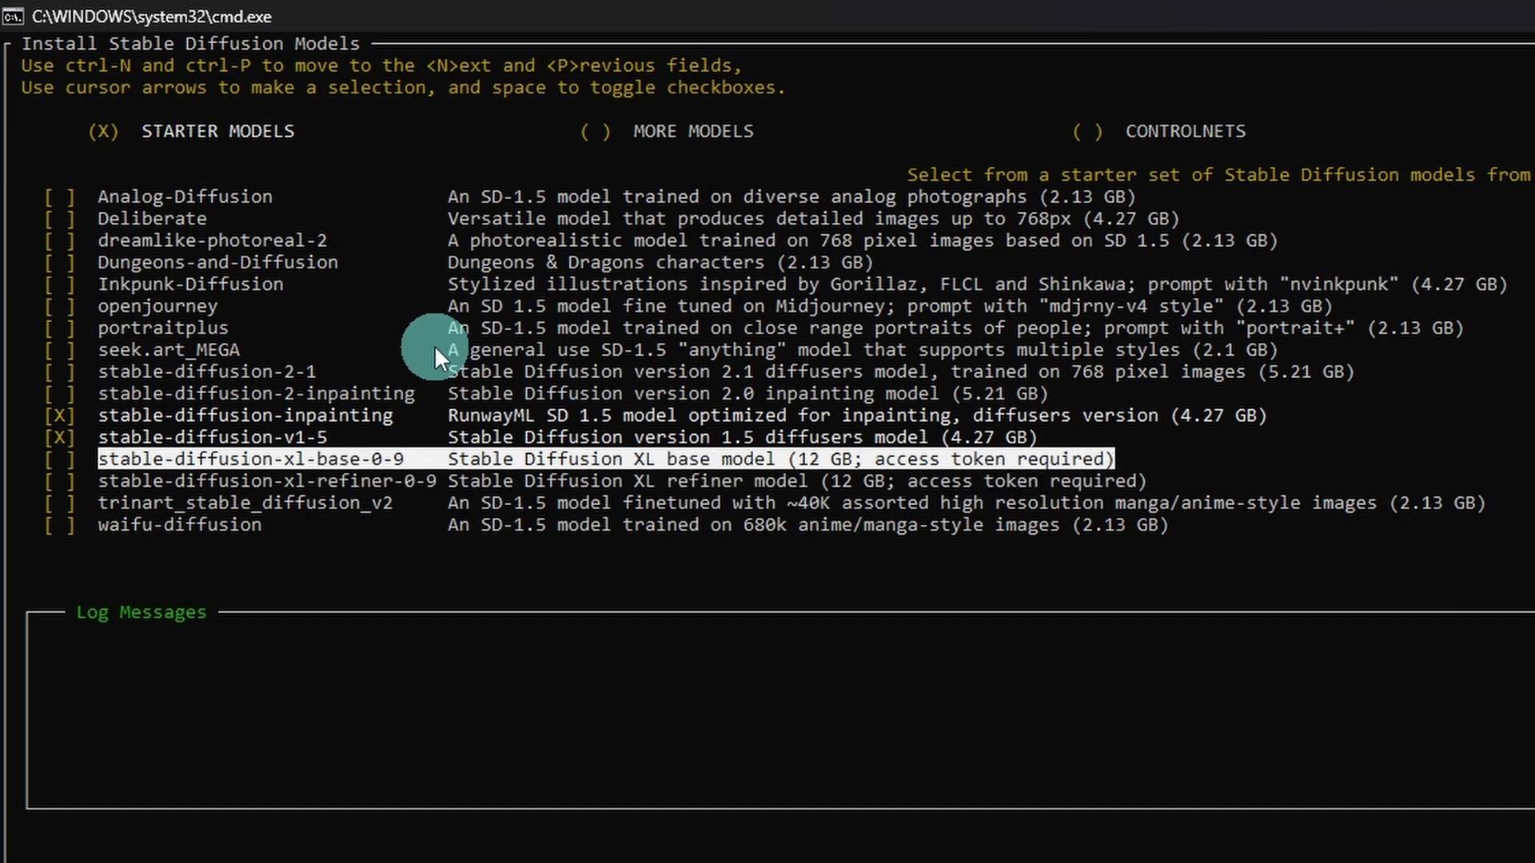
pyautogui.press('Down')
pyautogui.press('Up')
pyautogui.press('Down')
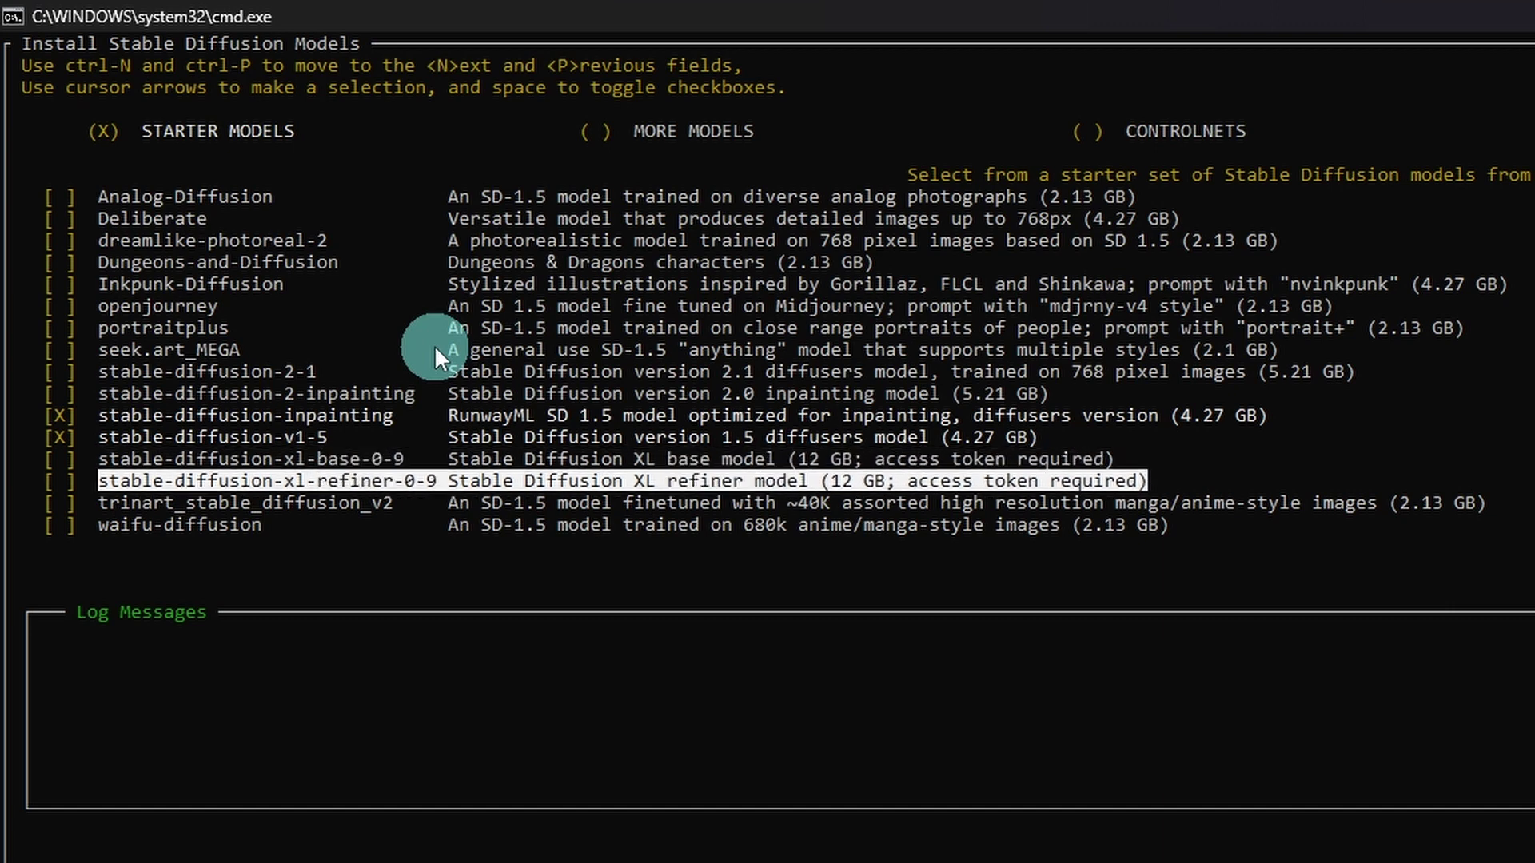
pyautogui.press('Up')
pyautogui.press('Up')
pyautogui.press('Up')
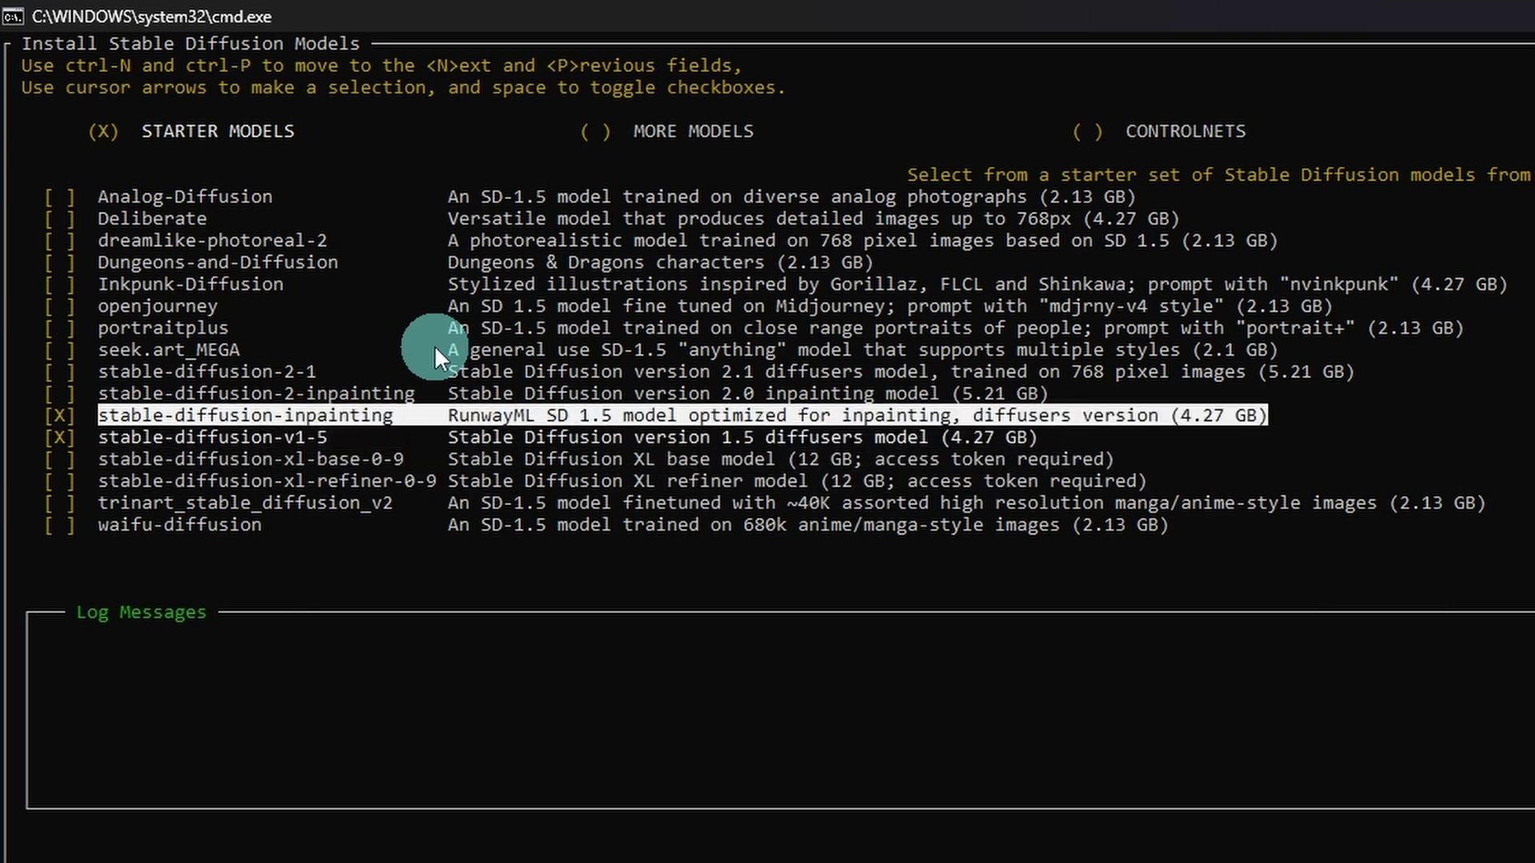
pyautogui.press('Up')
pyautogui.press('Up')
pyautogui.press('Up')
pyautogui.press('Up')
pyautogui.press('Up')
pyautogui.press('Up')
pyautogui.press('Up')
pyautogui.press('Up')
pyautogui.press('Up')
pyautogui.press('Up')
pyautogui.press('Up')
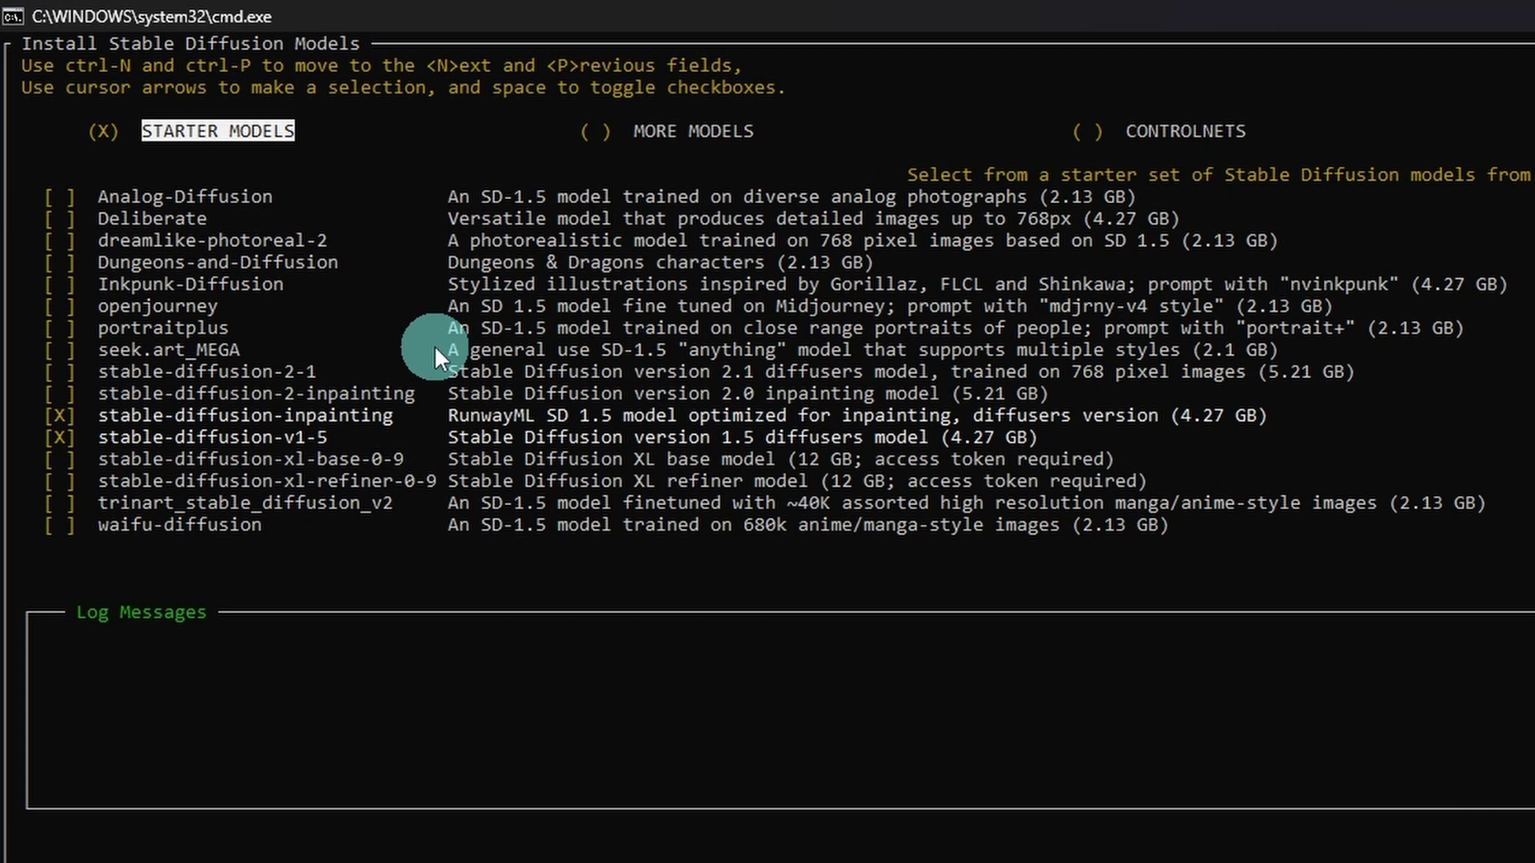
# - On the ControlNet list, check the inpaint, ip2p, lineart_anime and normal_bae models
pyautogui.press('Right')
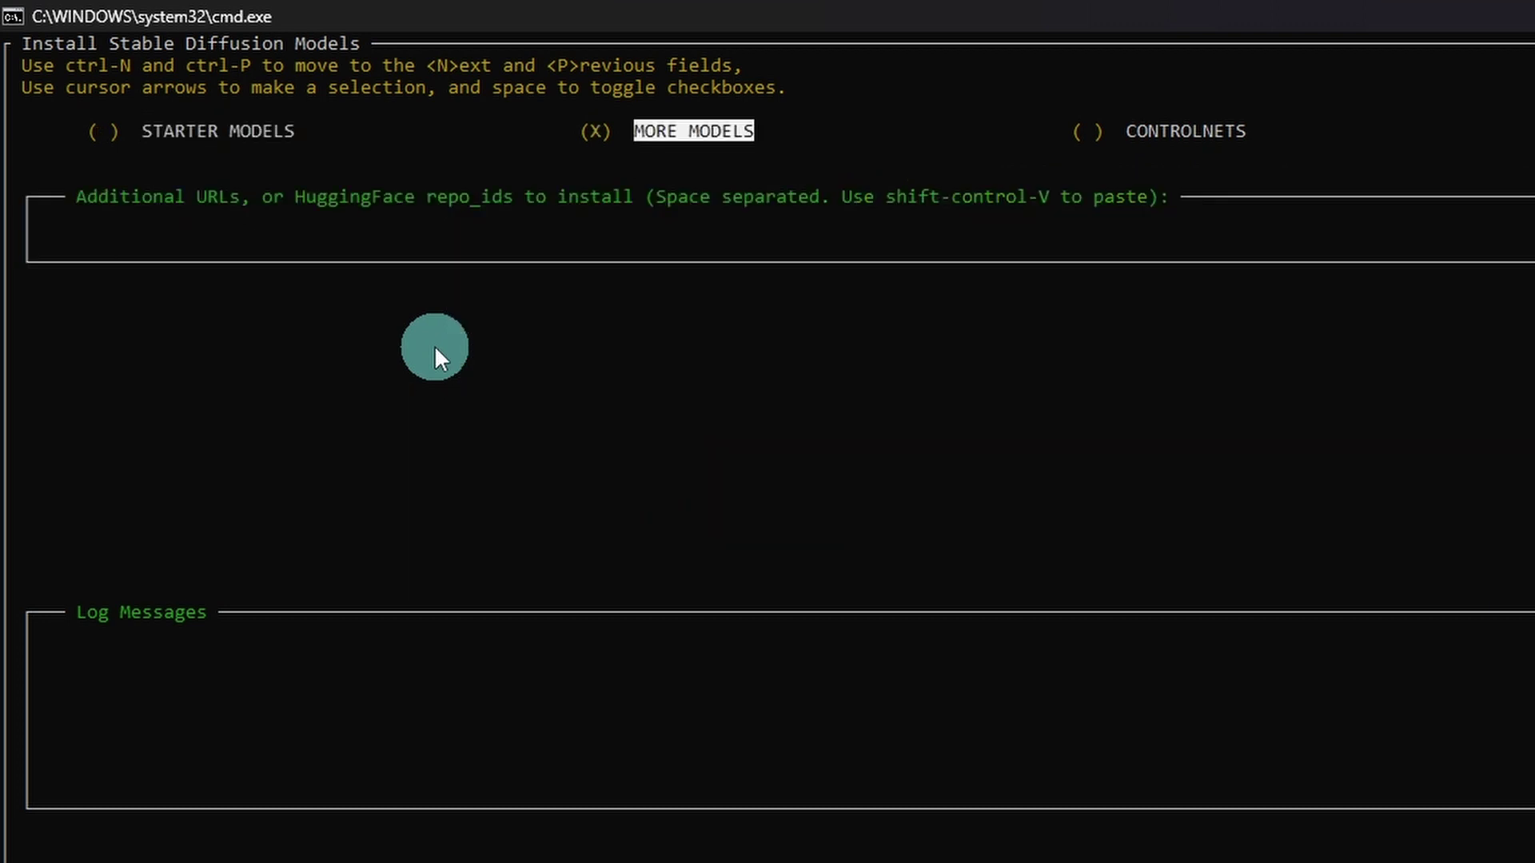
pyautogui.press('Right')
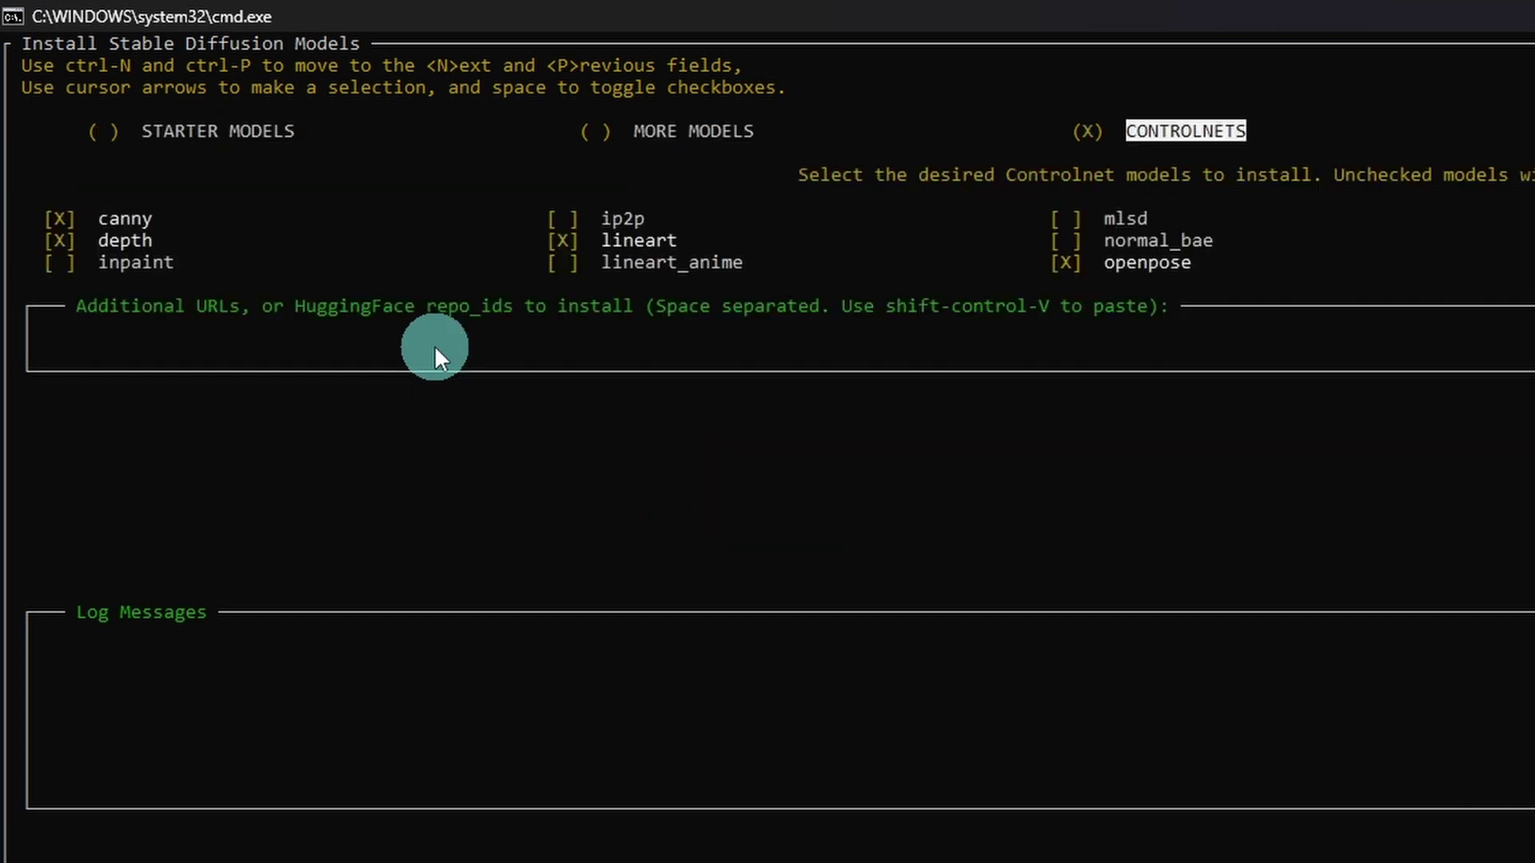
pyautogui.press('Down')
pyautogui.press('space')
pyautogui.press('Right')
pyautogui.press('Up')
pyautogui.press('Up')
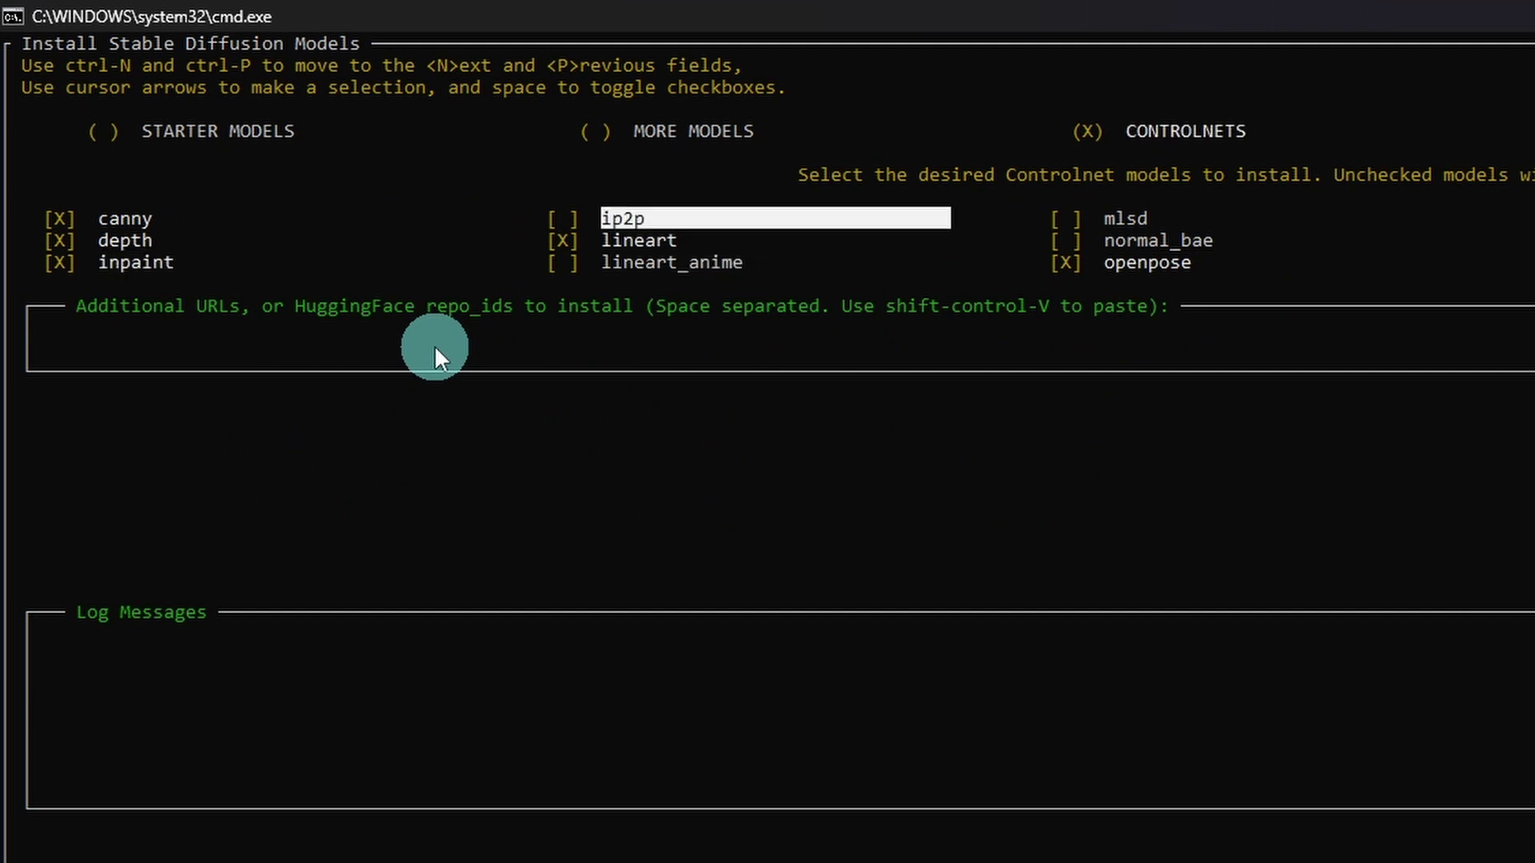
pyautogui.press('space')
pyautogui.press('Down')
# - Also check mlsd and scribble, then keep the LowRA LoRA and continue to Textual Inversion
pyautogui.press('Down')
pyautogui.press('space')
pyautogui.press('Right')
pyautogui.press('Up')
pyautogui.press('space')
pyautogui.press('Up')
pyautogui.press('space')
pyautogui.press('Right')
pyautogui.press('space')
pyautogui.press('Down')
pyautogui.press('space')
pyautogui.press('Down')
pyautogui.press('space')
pyautogui.hotkey('shift', 'Tab')
pyautogui.press('Right')
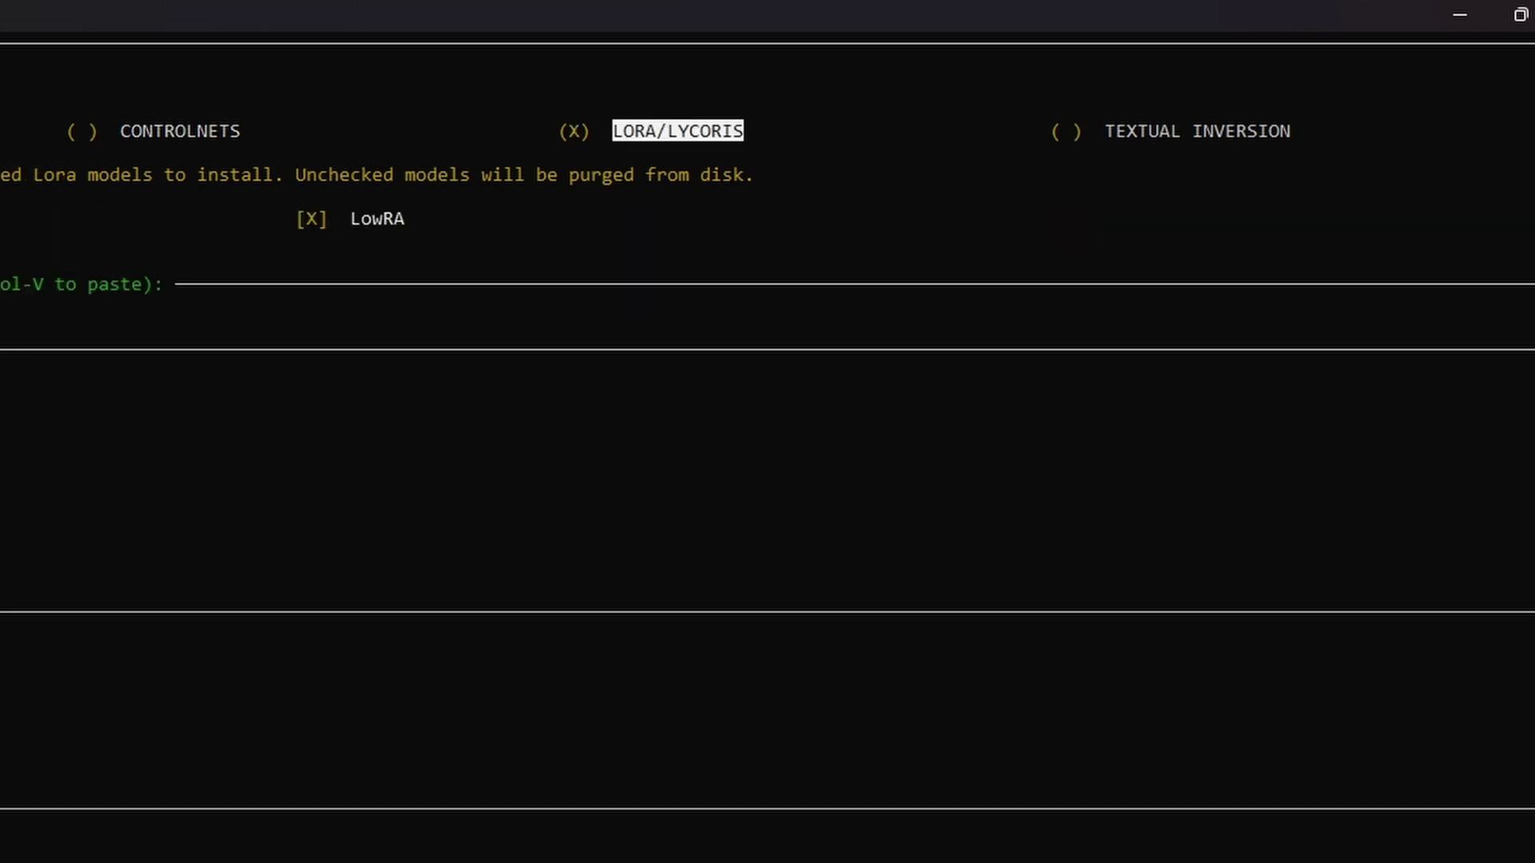
pyautogui.press('Right')
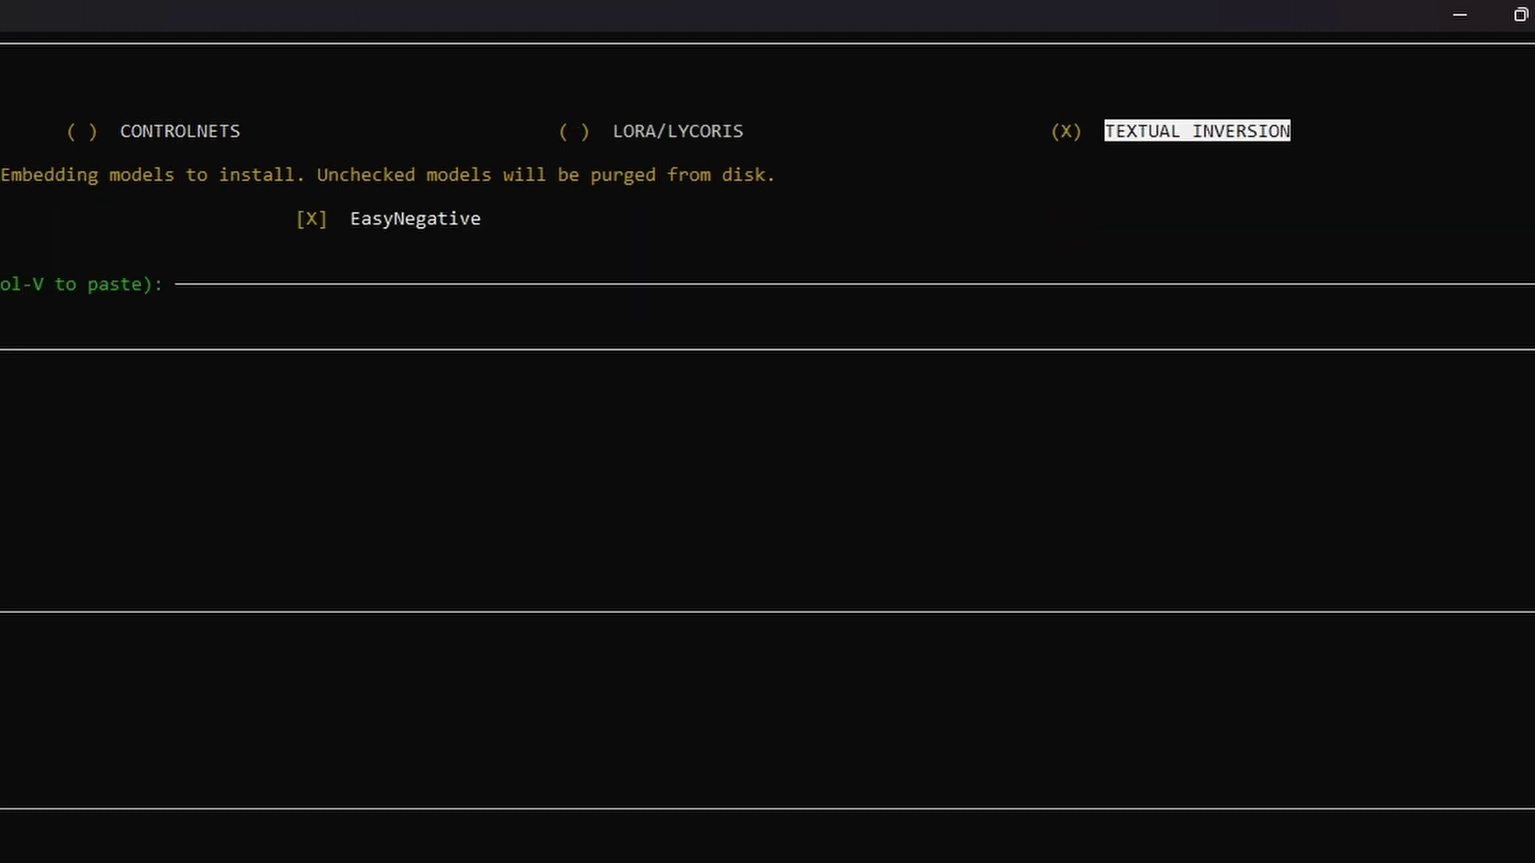
# - Apply the model selections, let all downloads finish, and confirm the installation-complete prompt
pyautogui.click(1346, 835)
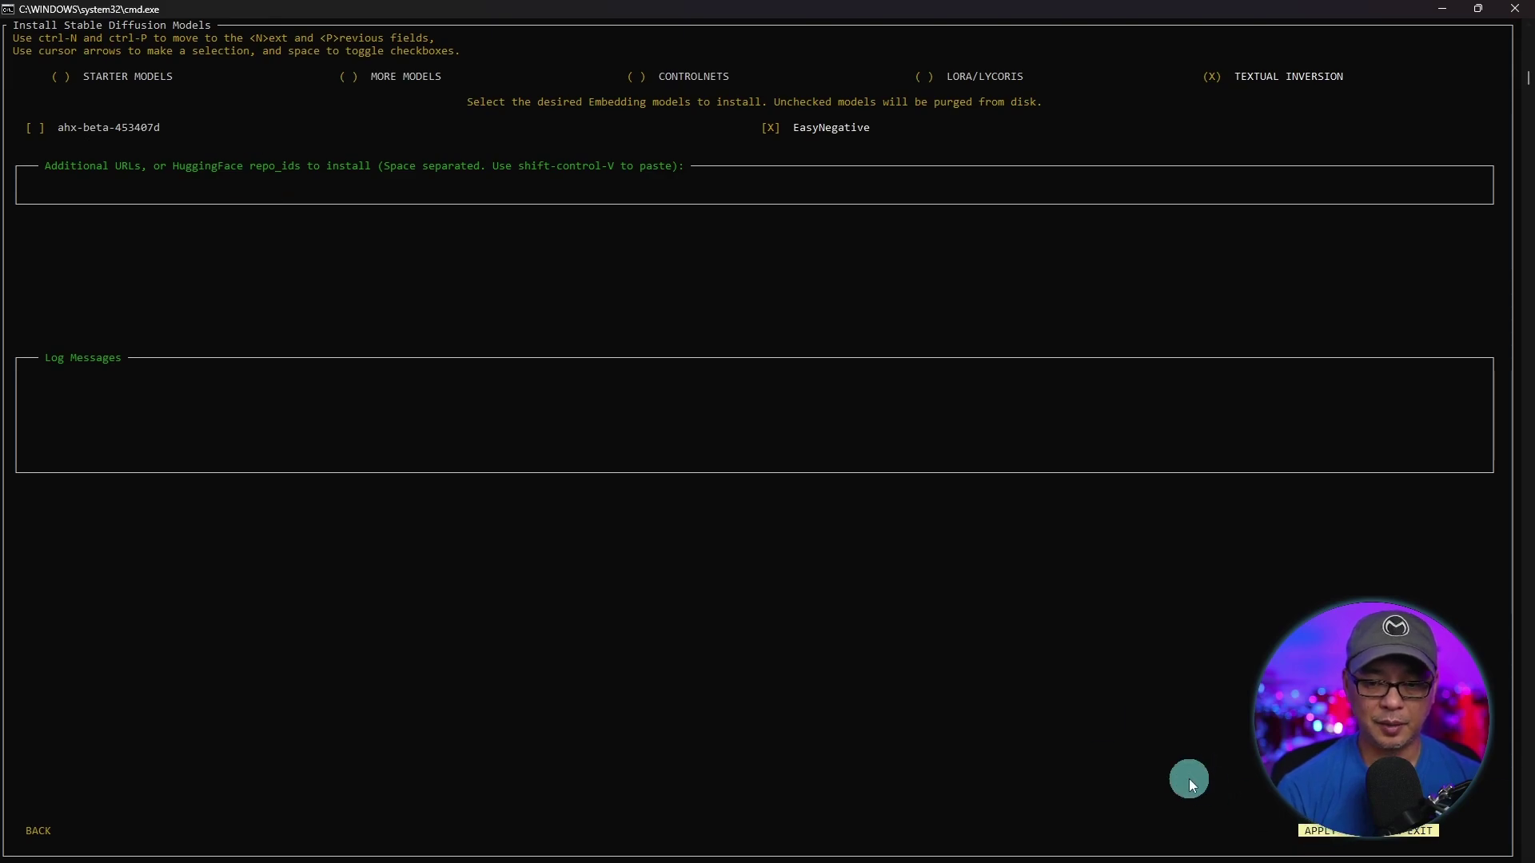
pyautogui.press('Return')
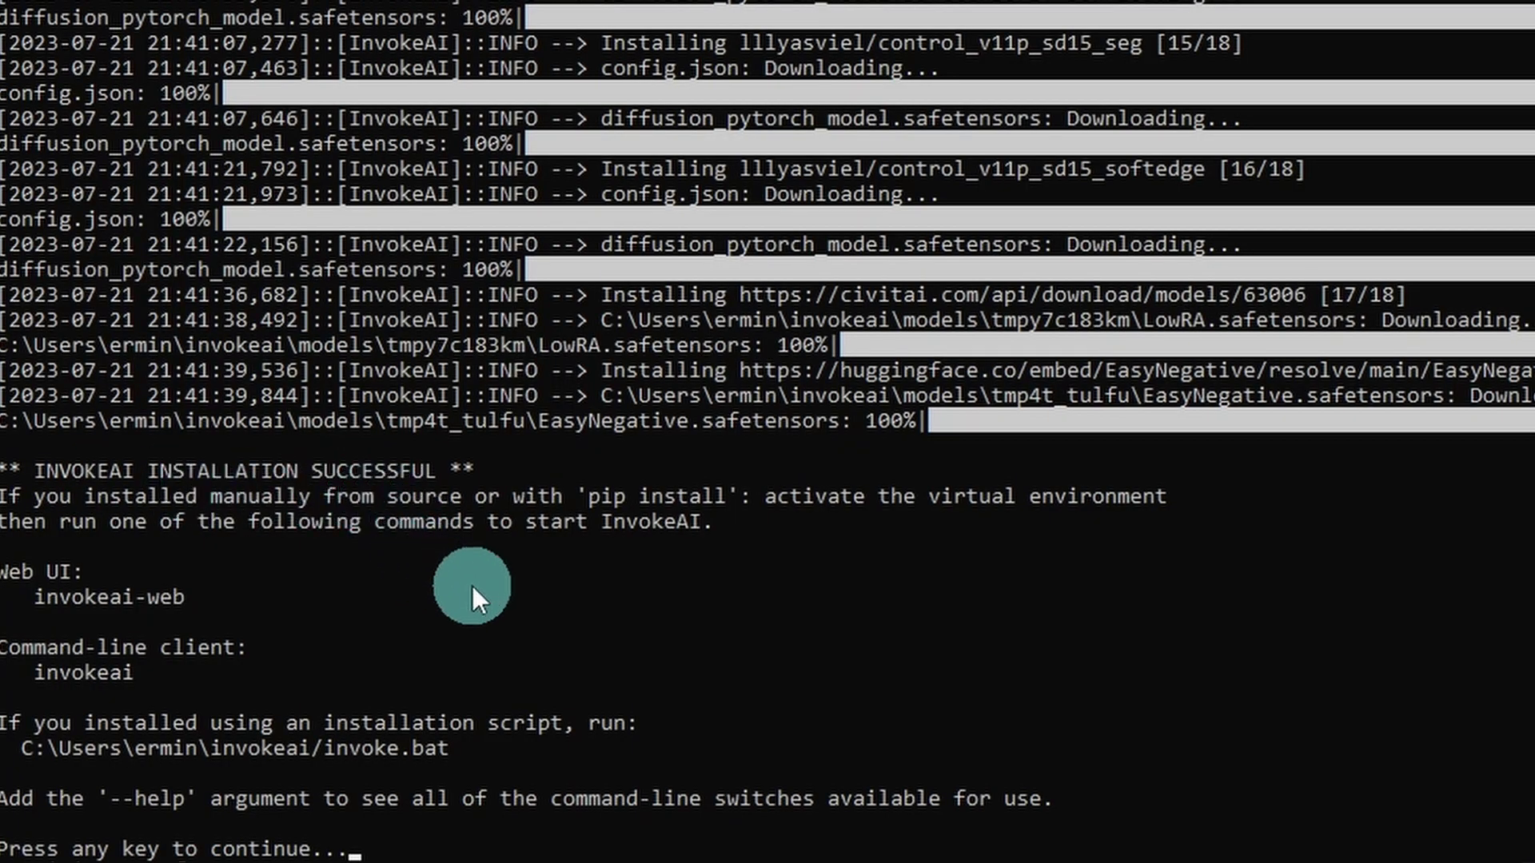
pyautogui.press('Return')
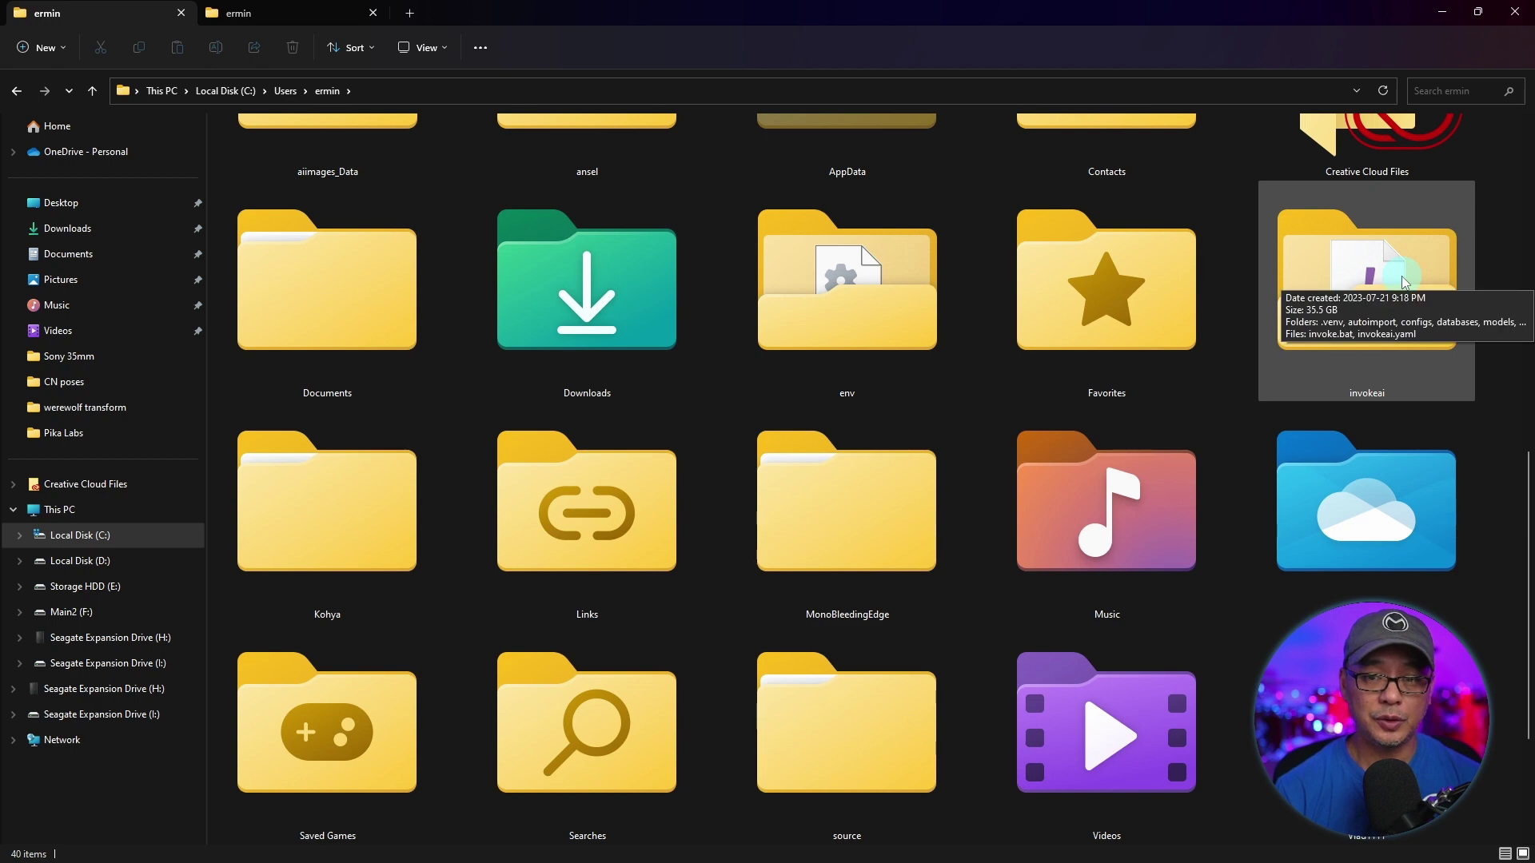
# - Open the invokeai folder in extra large icons and send invoke.bat to the desktop as a shortcut
pyautogui.doubleClick(1403, 278)
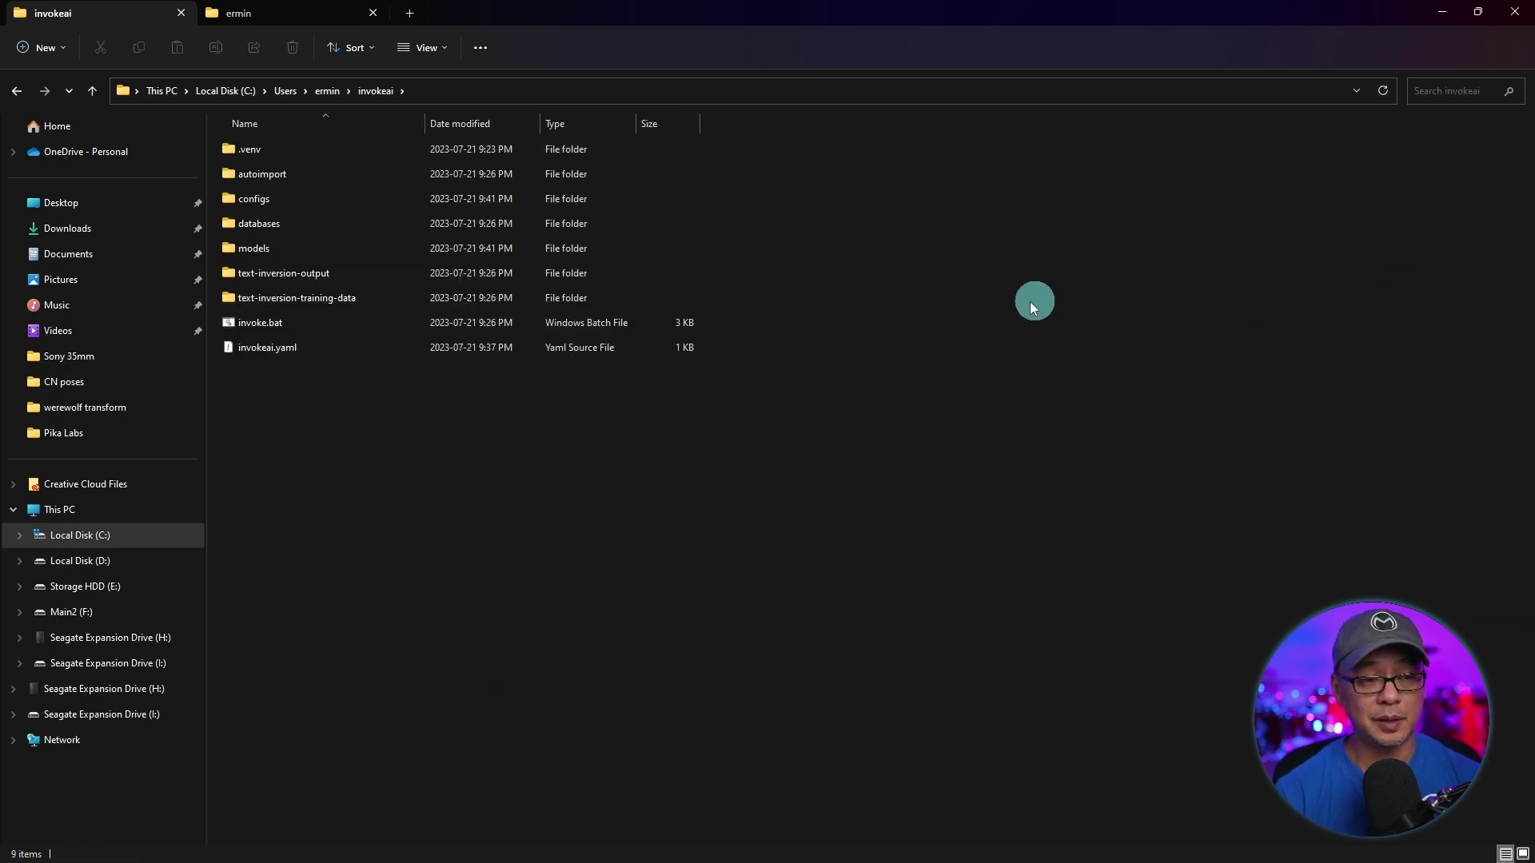
pyautogui.hotkey('ctrl', 'shift', '1')
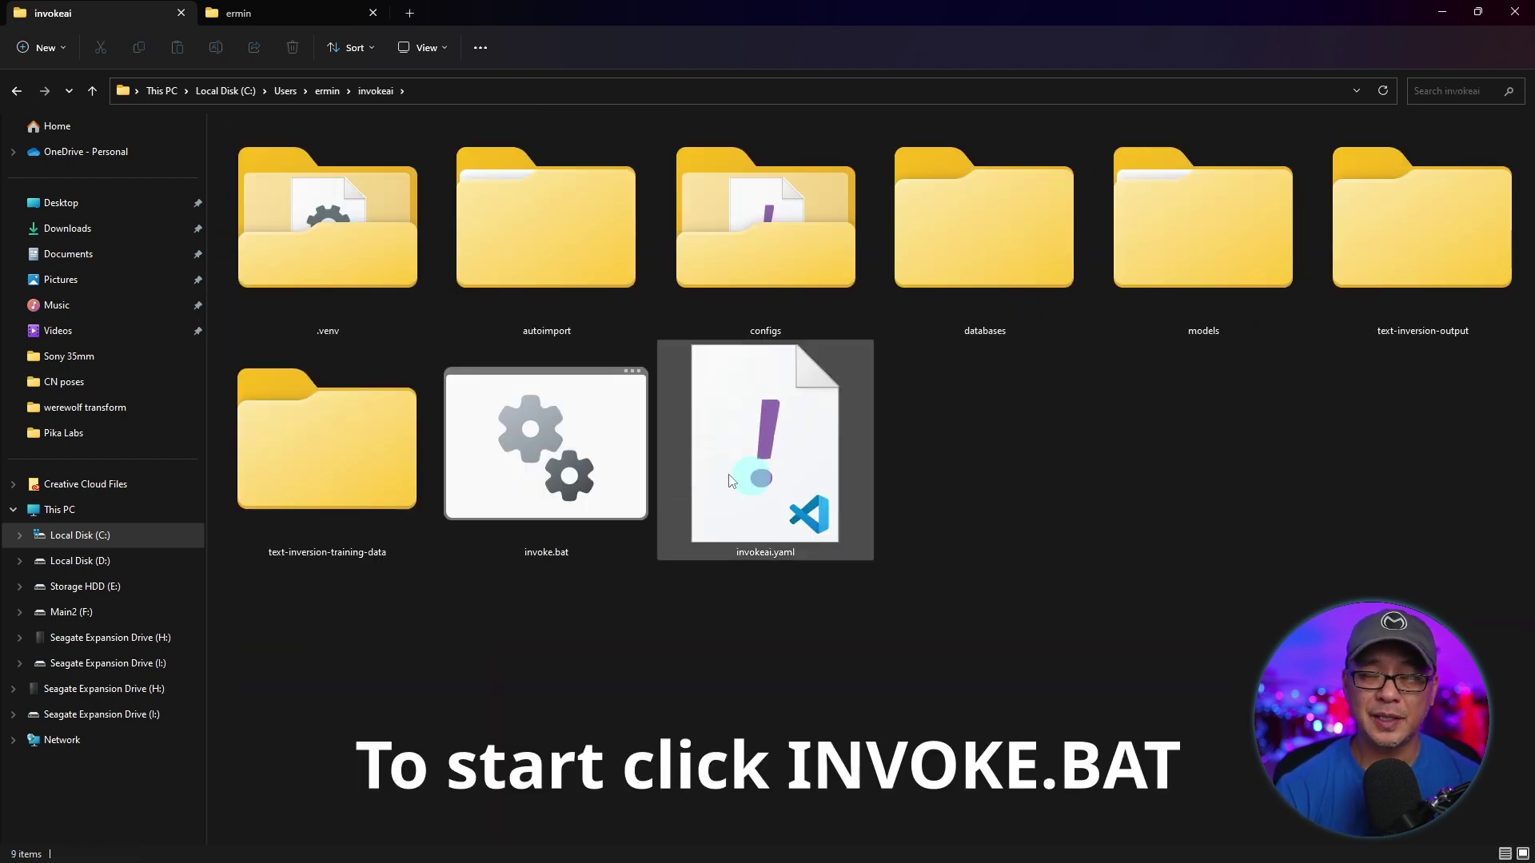
pyautogui.moveTo(587, 478)
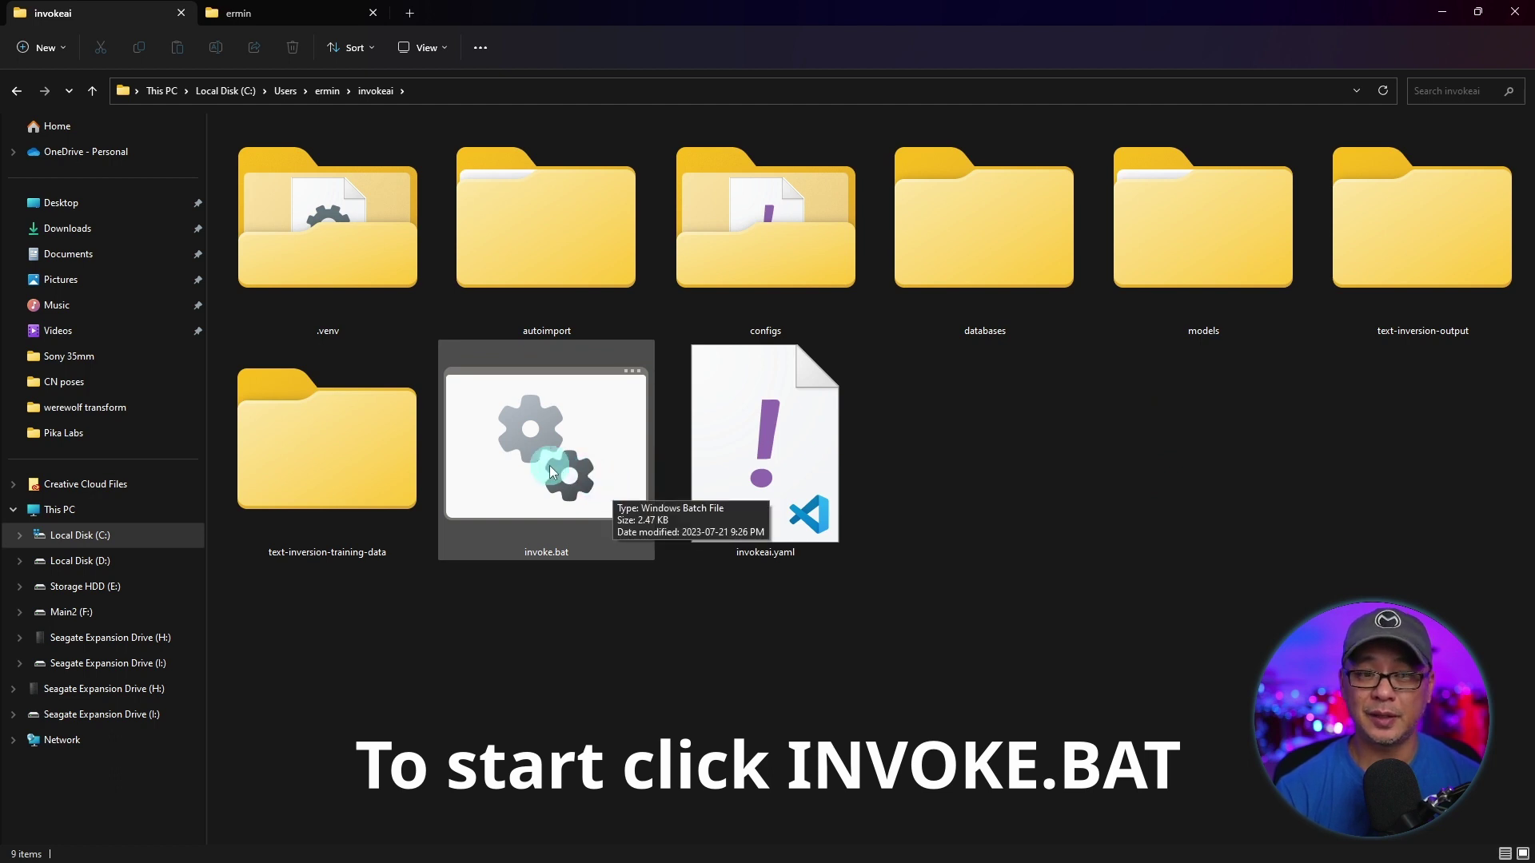
pyautogui.rightClick(522, 434)
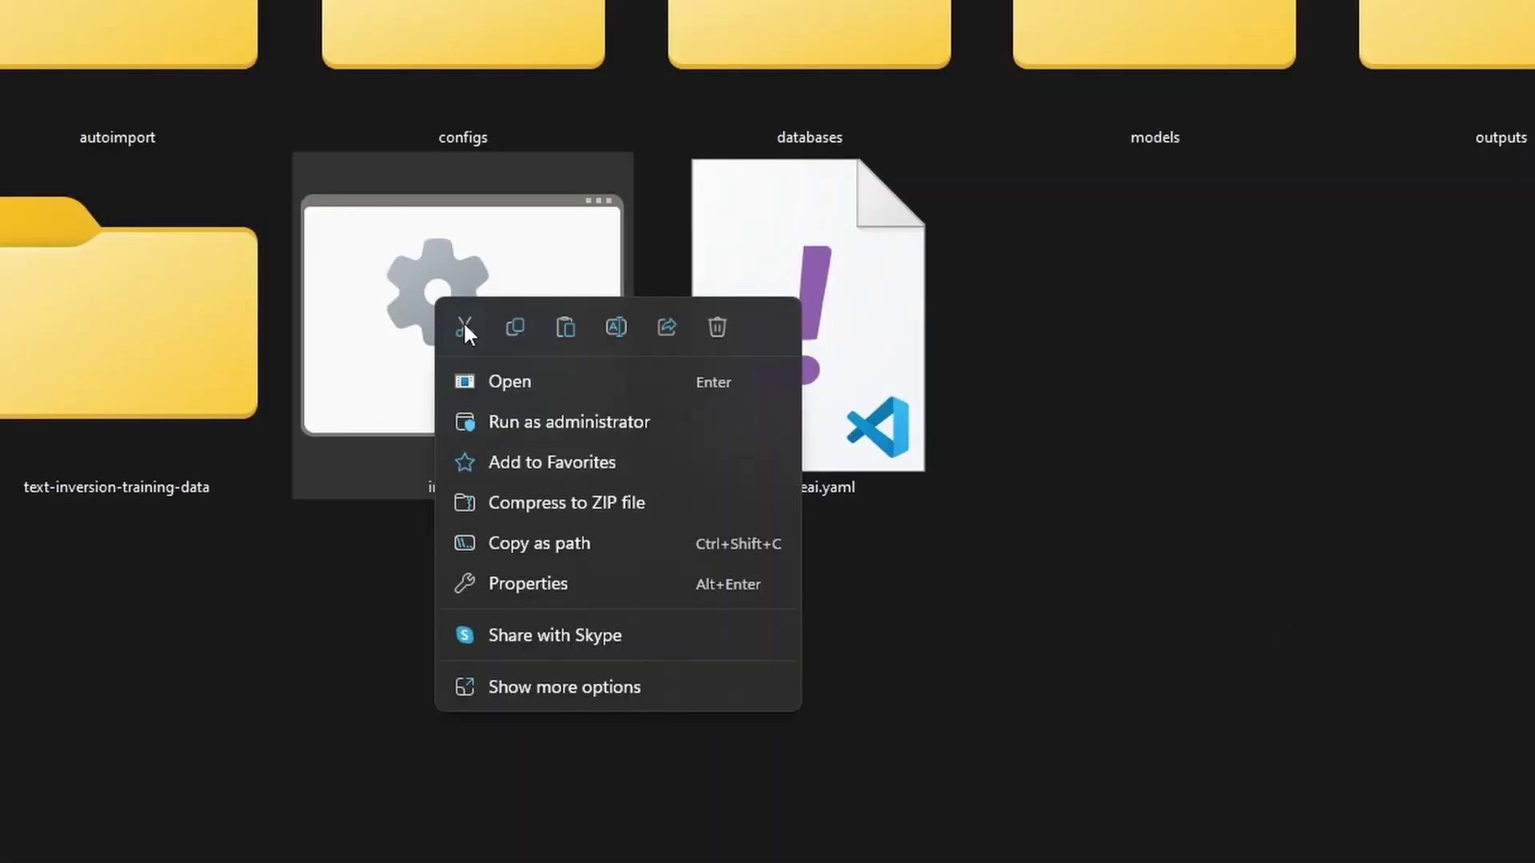
pyautogui.click(546, 691)
pyautogui.moveTo(632, 450)
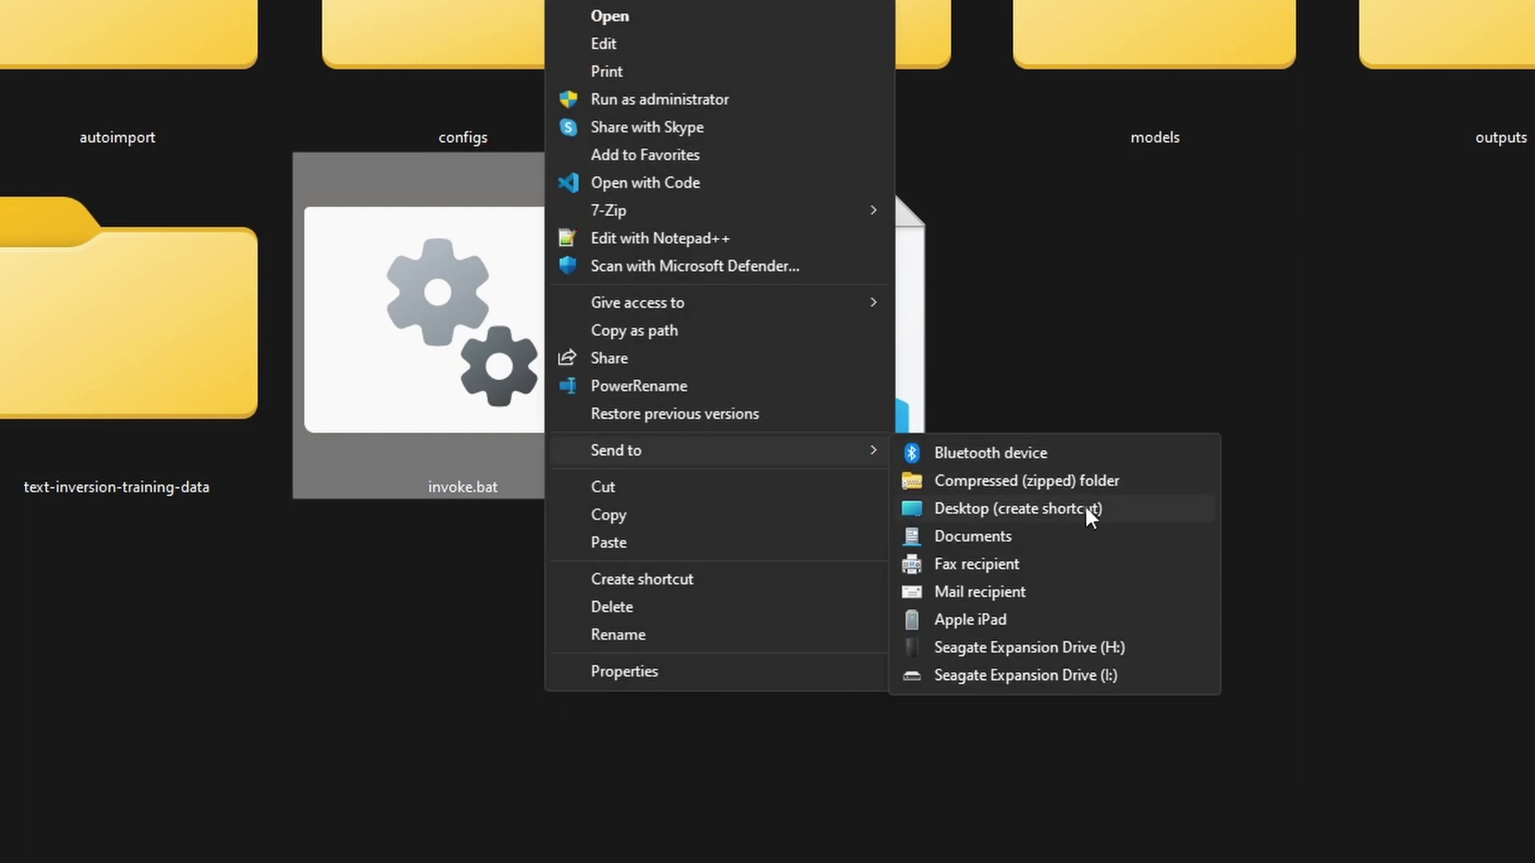
pyautogui.click(1114, 501)
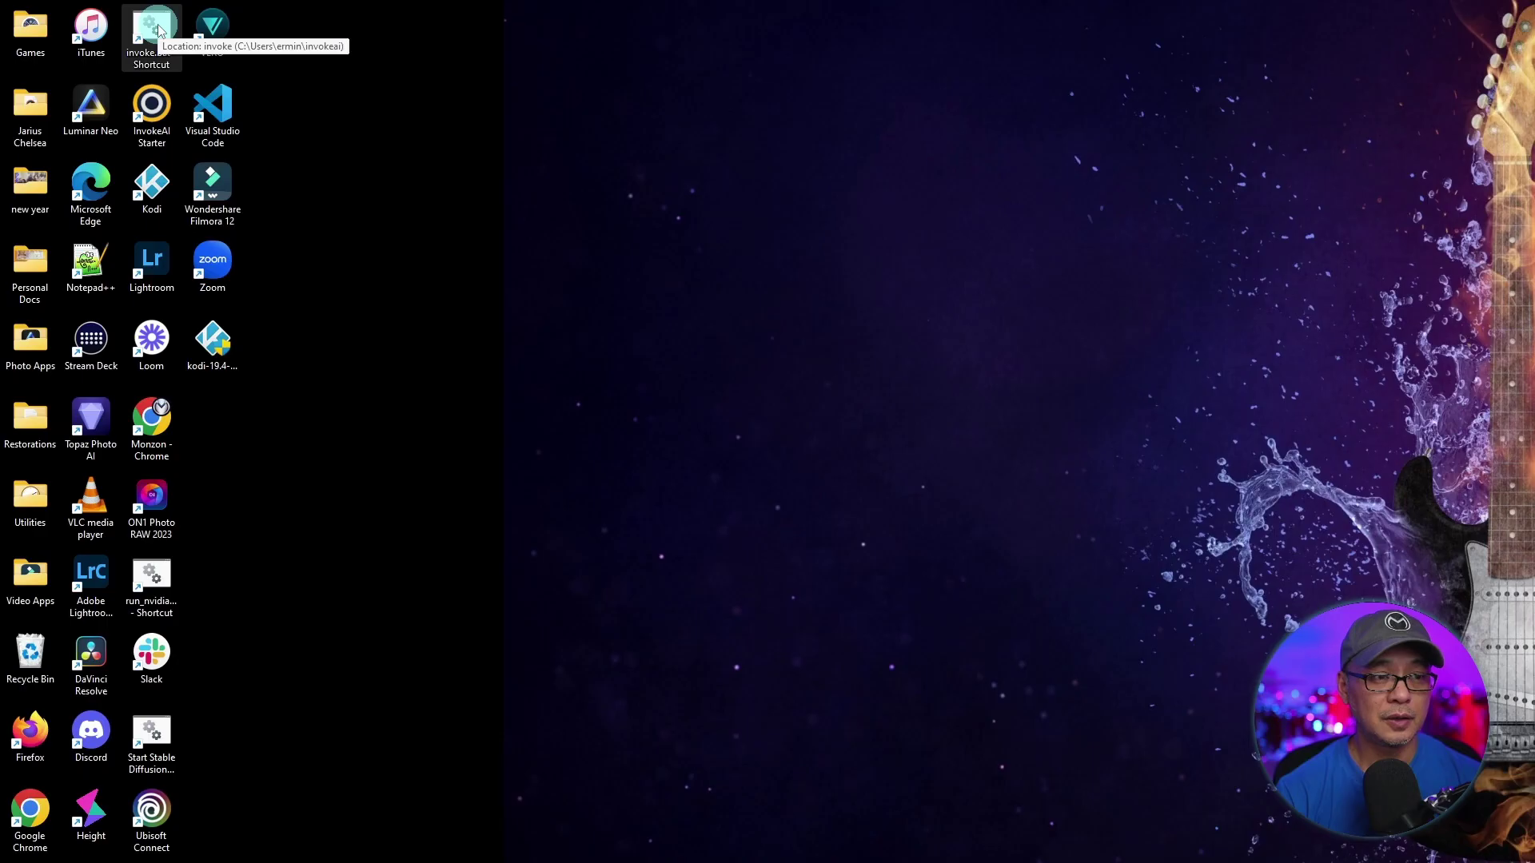
pyautogui.doubleClick(335, 46)
pyautogui.press('super+Up')
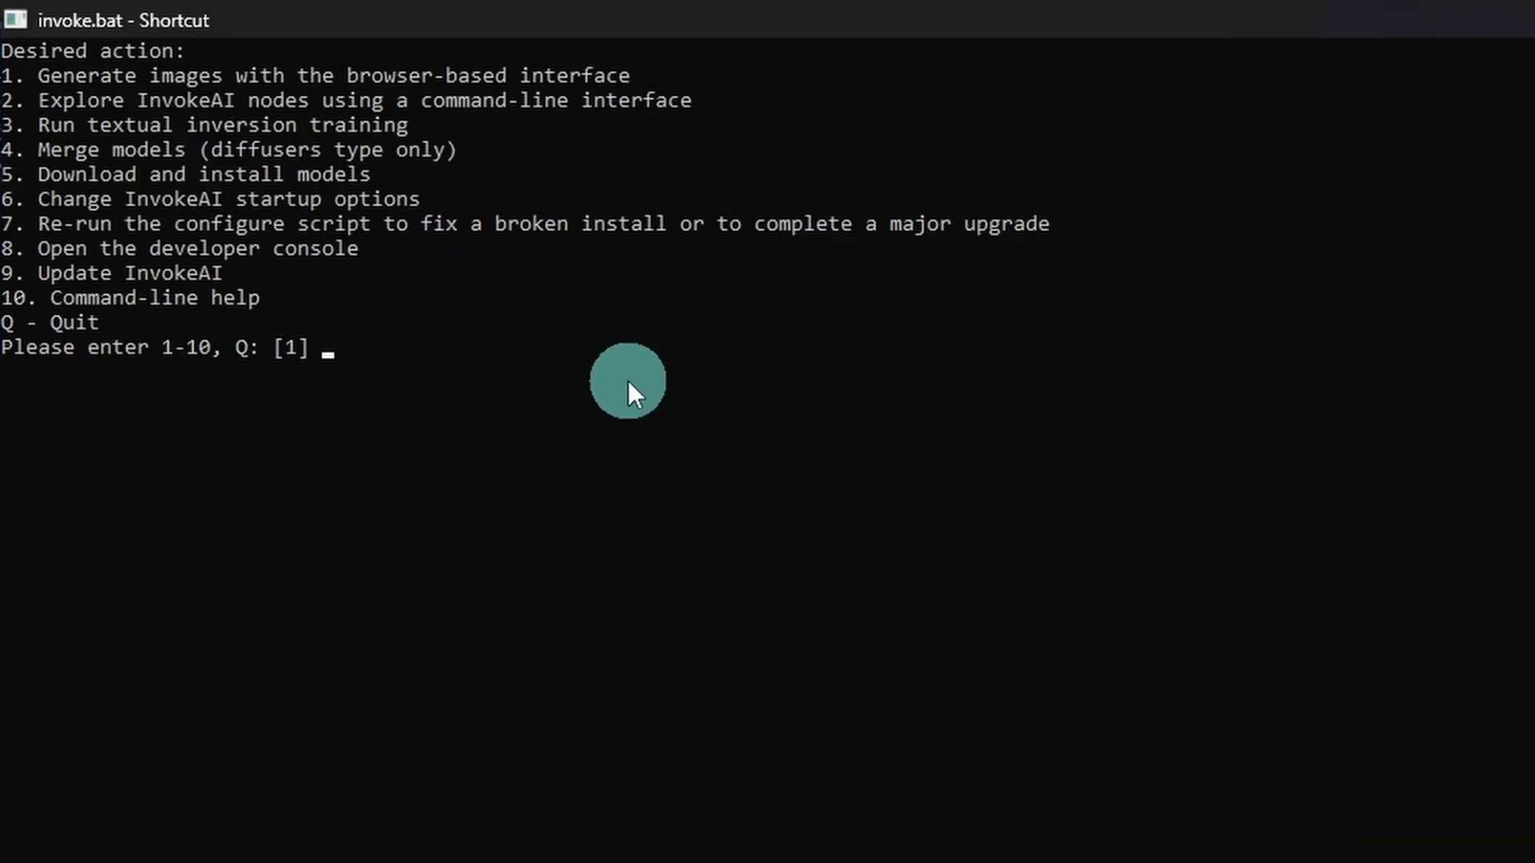
pyautogui.write('1')
pyautogui.press('Return')
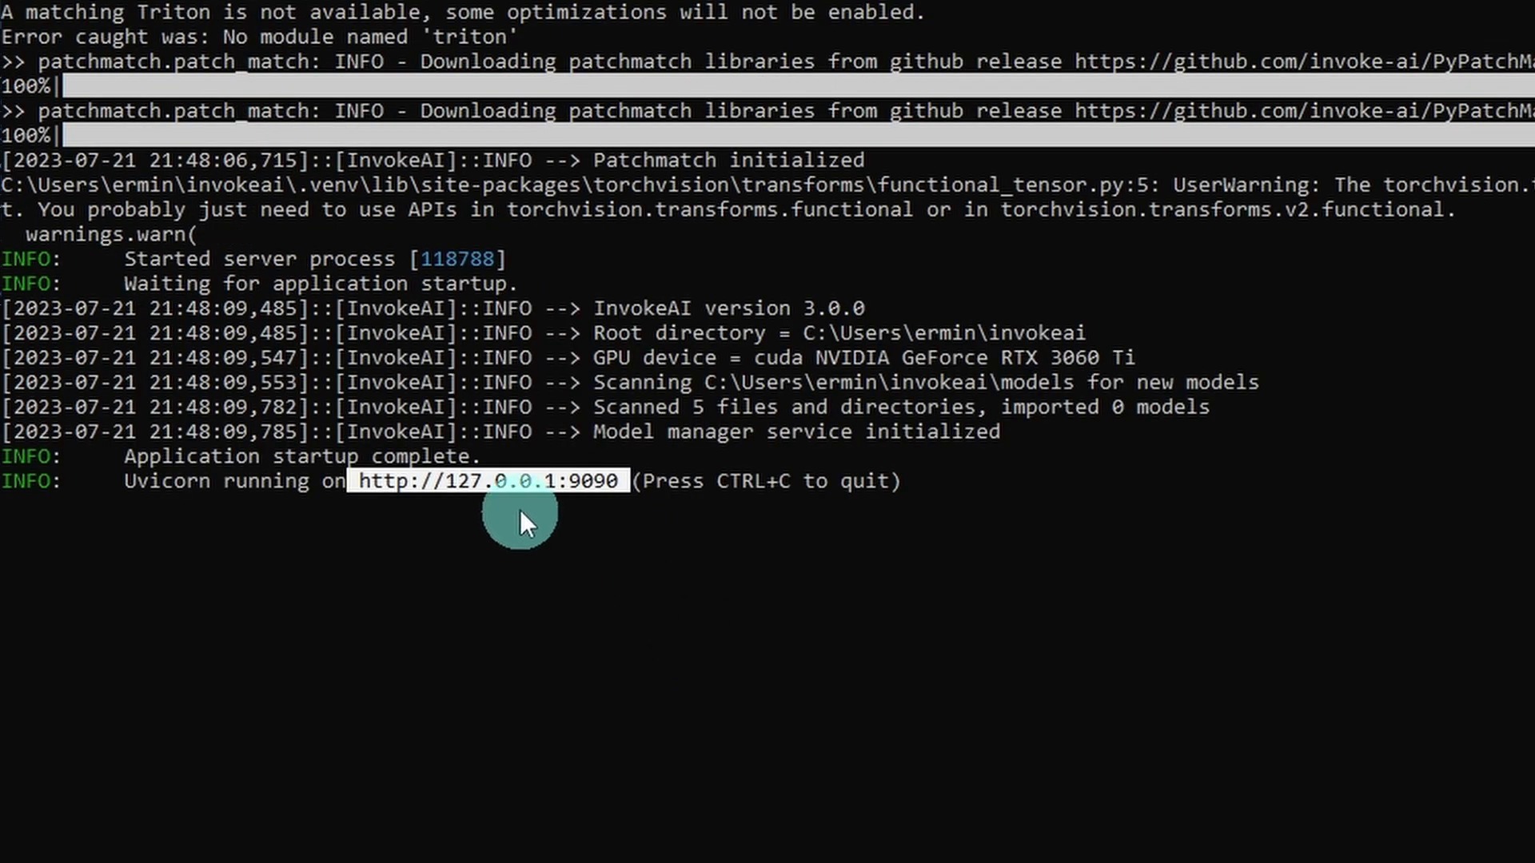
pyautogui.rightClick(626, 580)
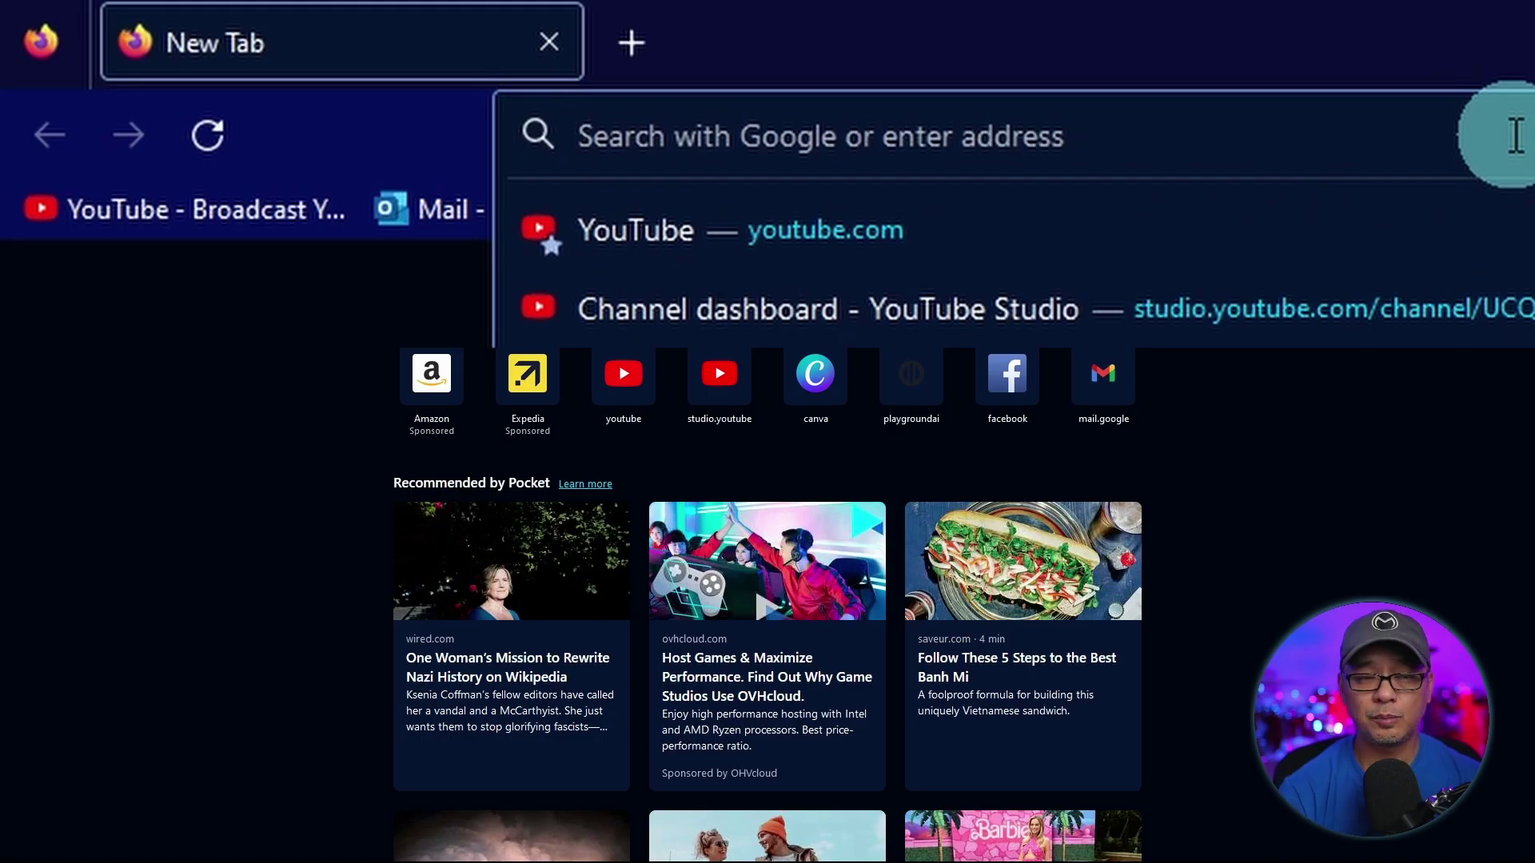
pyautogui.write('http://127.0.0.1:9090')
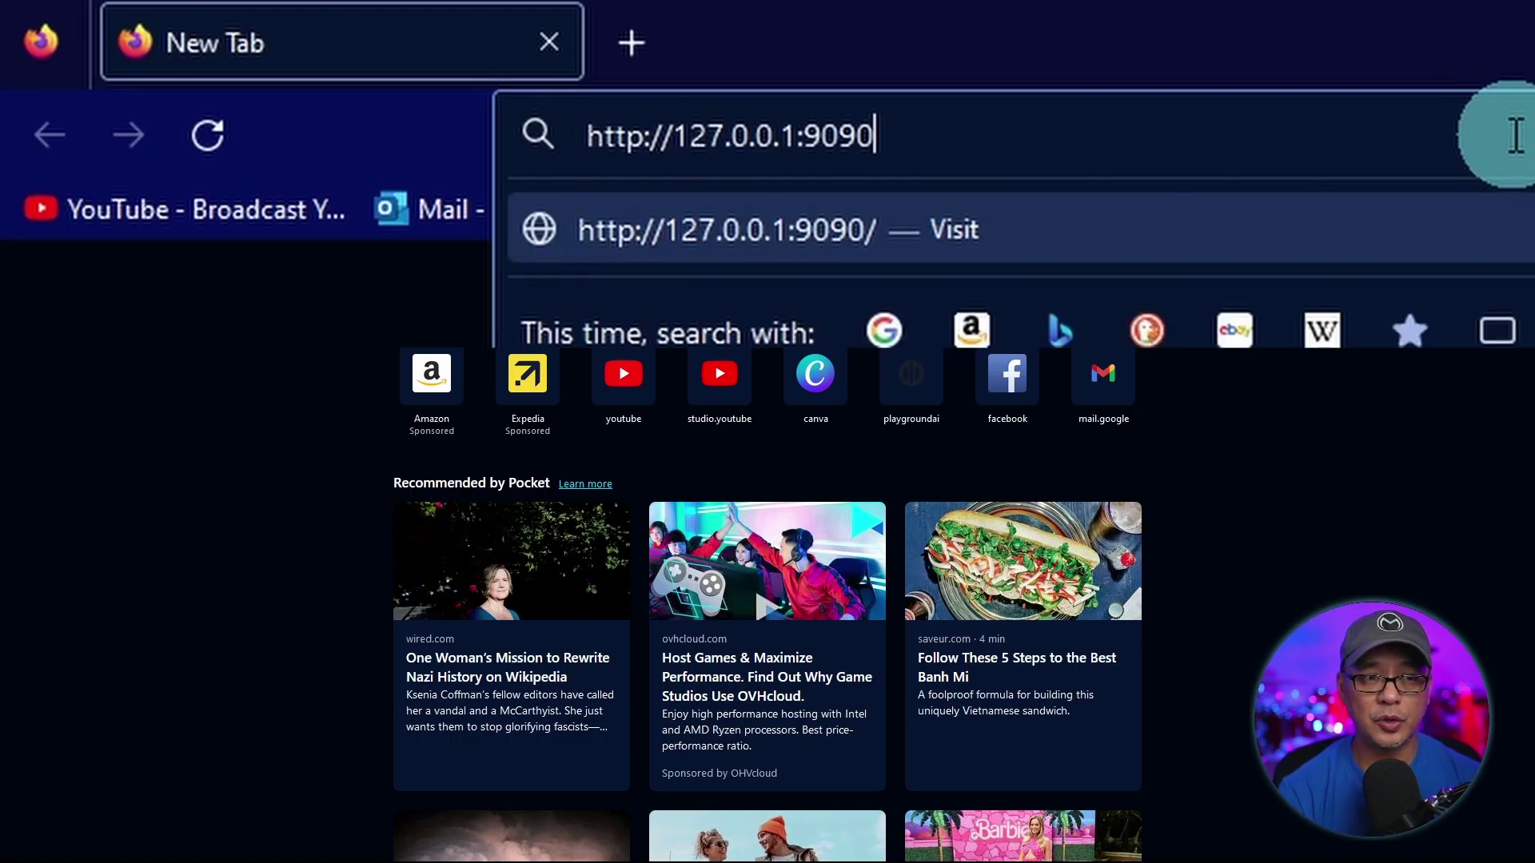
pyautogui.press('Return')
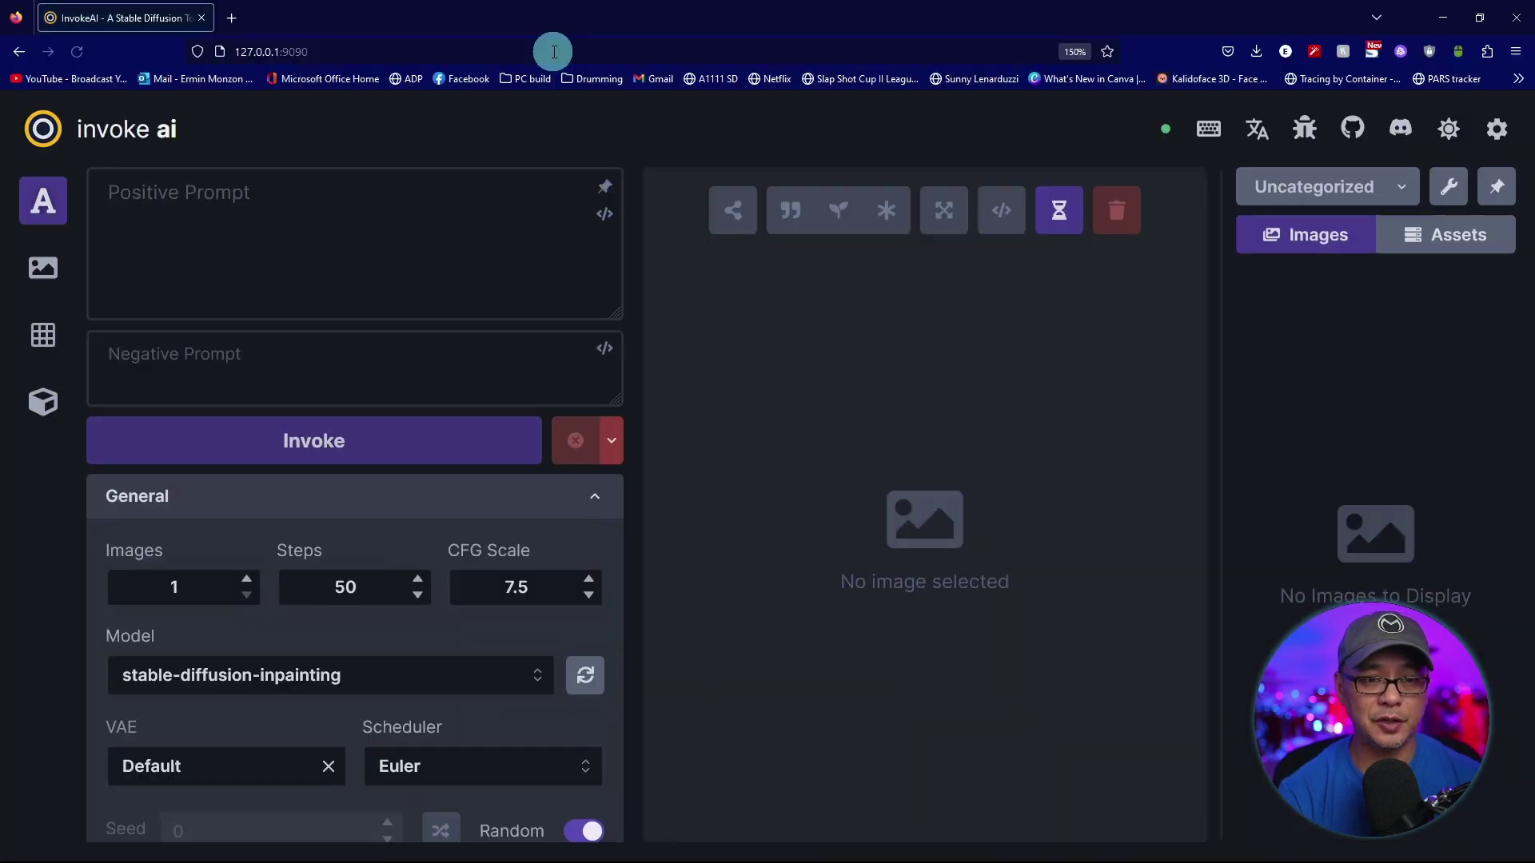